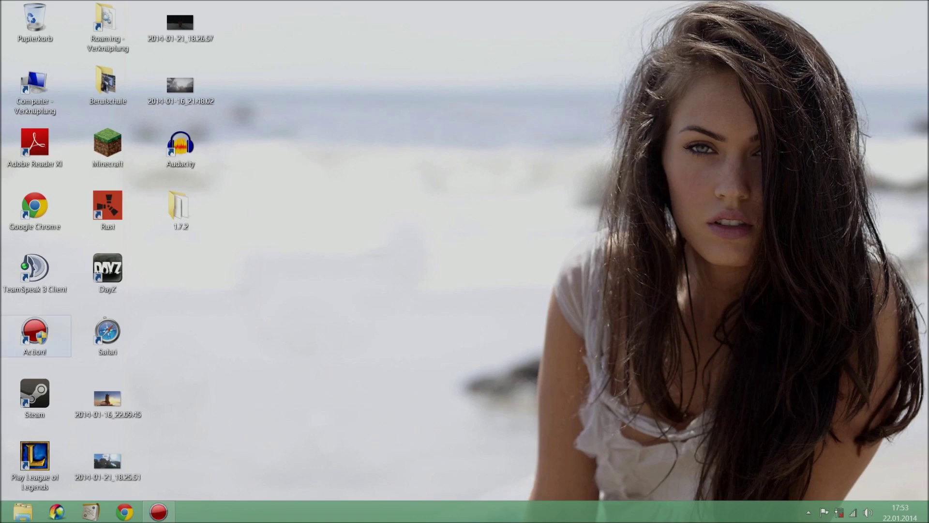
Step: View the 2014-01-16_22.09.45 screenshot from the desktop
click(107, 398)
double_click(108, 400)
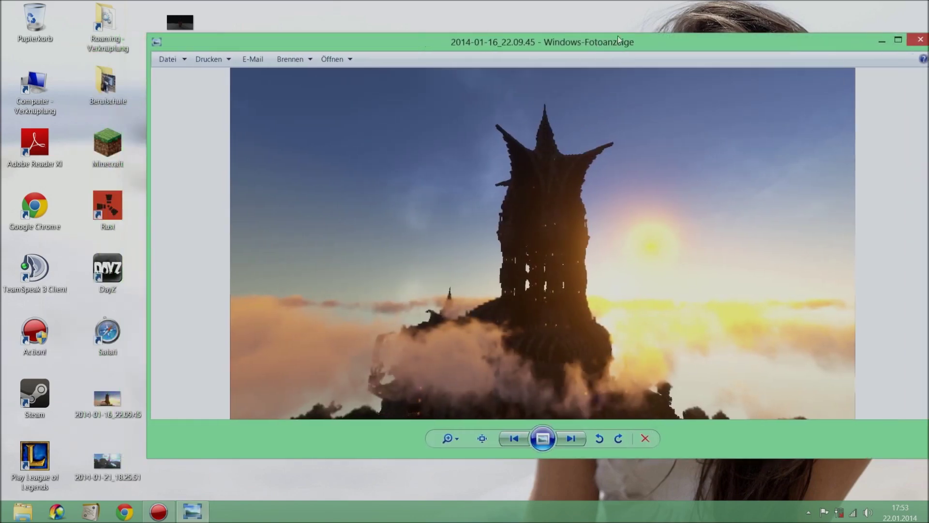
drag(618, 39, 552, 57)
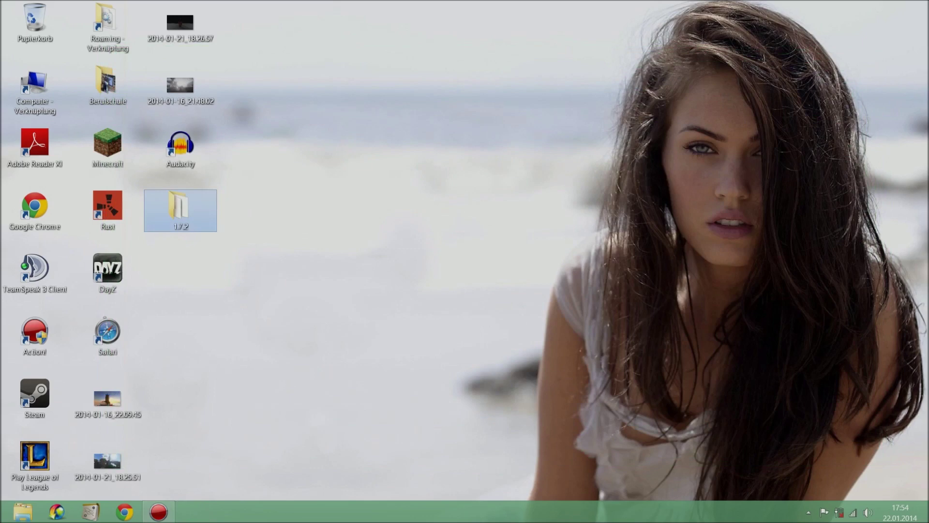
Step: Open the 1.7.2 desktop folder and try to install the Forge client with forge-1.7.2-10.12.0.1012-installer-win
double_click(181, 211)
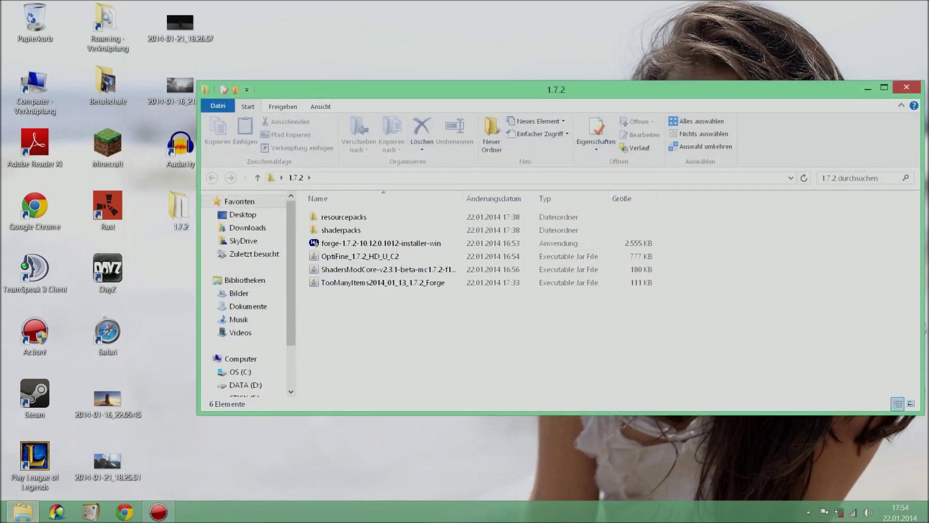
drag(565, 91, 565, 35)
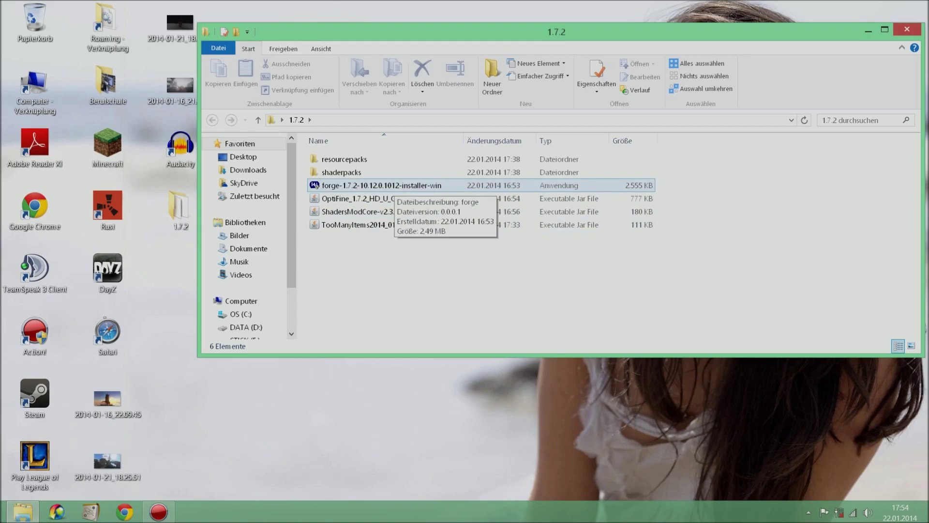
double_click(383, 186)
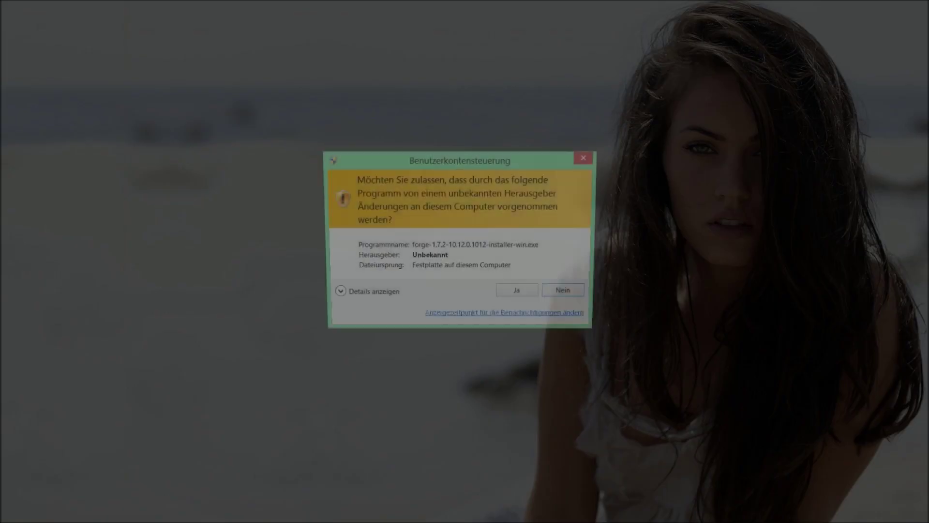
click(520, 294)
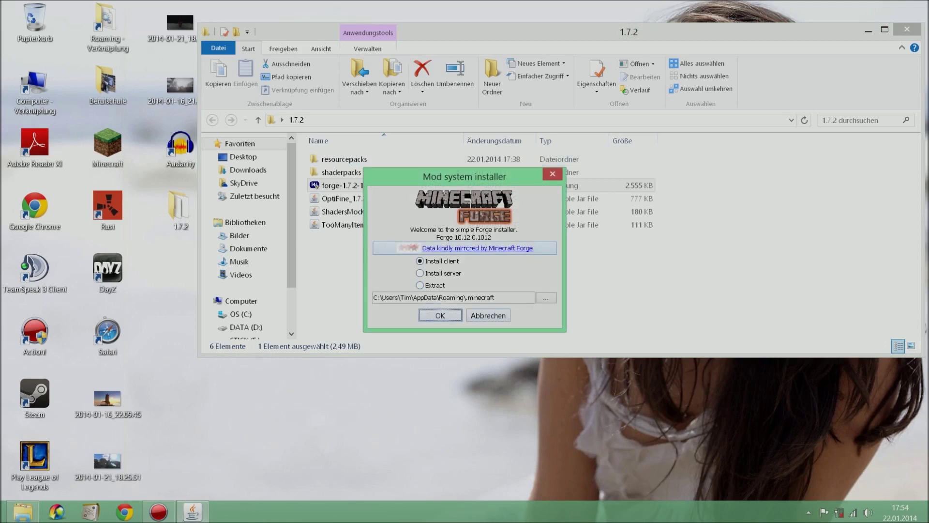
key(Return)
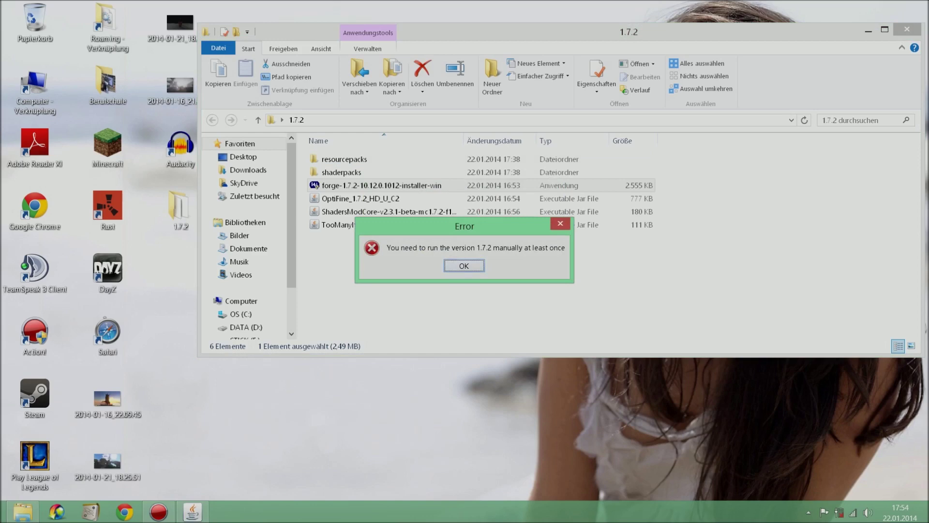
key(Return)
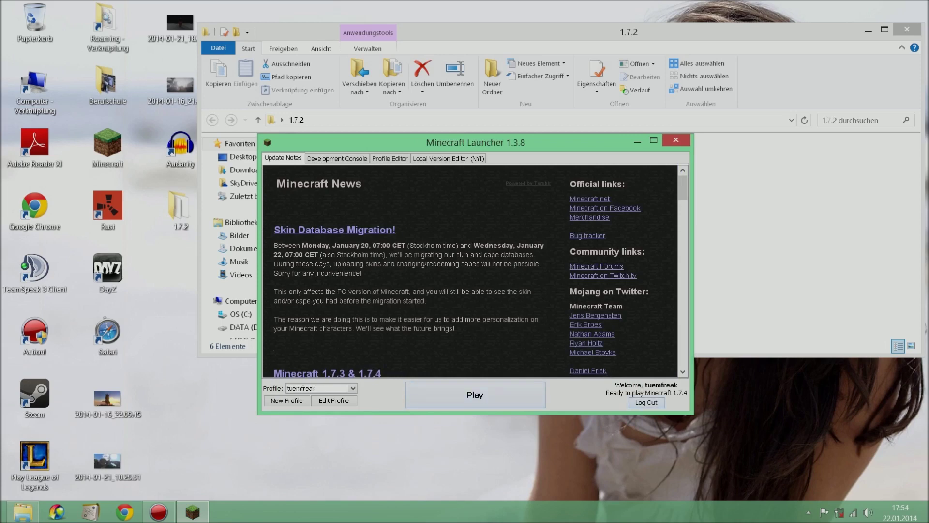
Step: Set the Minecraft launcher profile to use version 1.7.2, save it and start the game
click(334, 400)
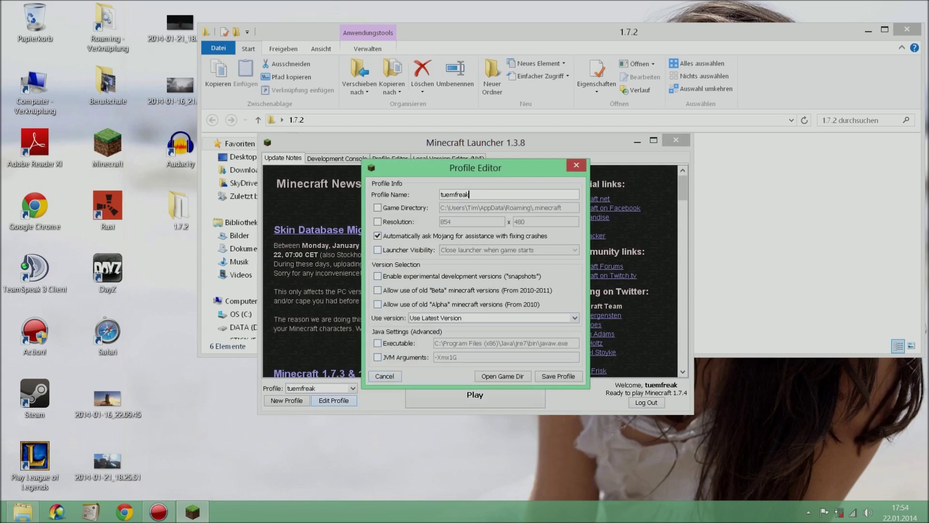
click(493, 318)
click(427, 345)
click(558, 376)
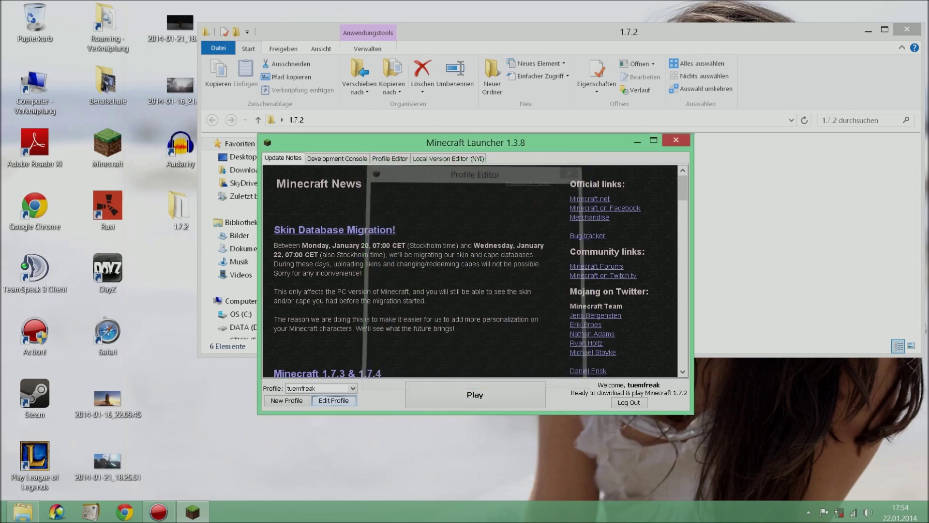
click(474, 395)
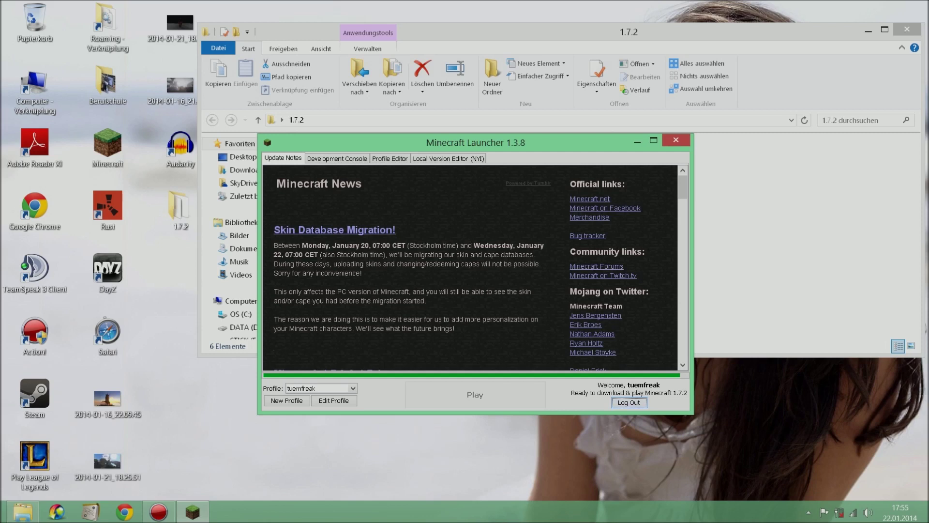
Step: Examine the 1.7.2 folder and the contents of its shaderpacks and resourcepacks subfolders
drag(709, 37, 636, 34)
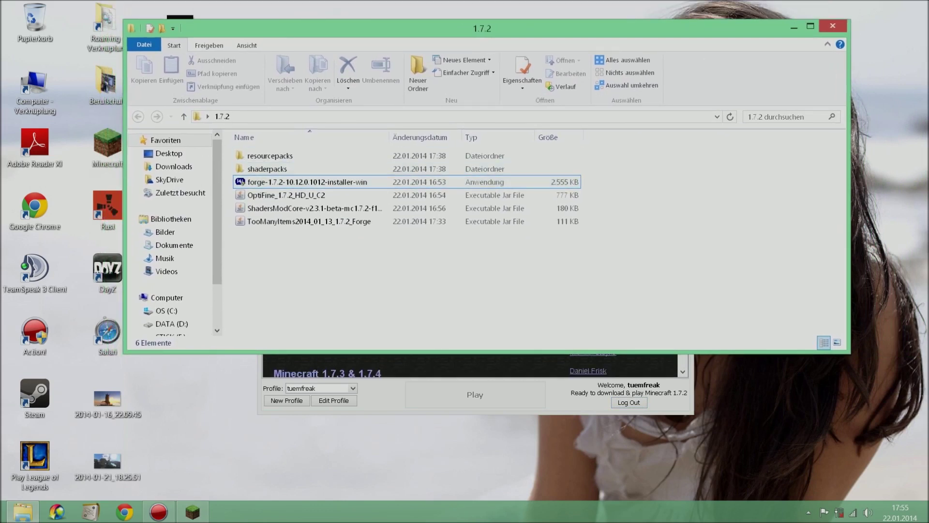
click(308, 182)
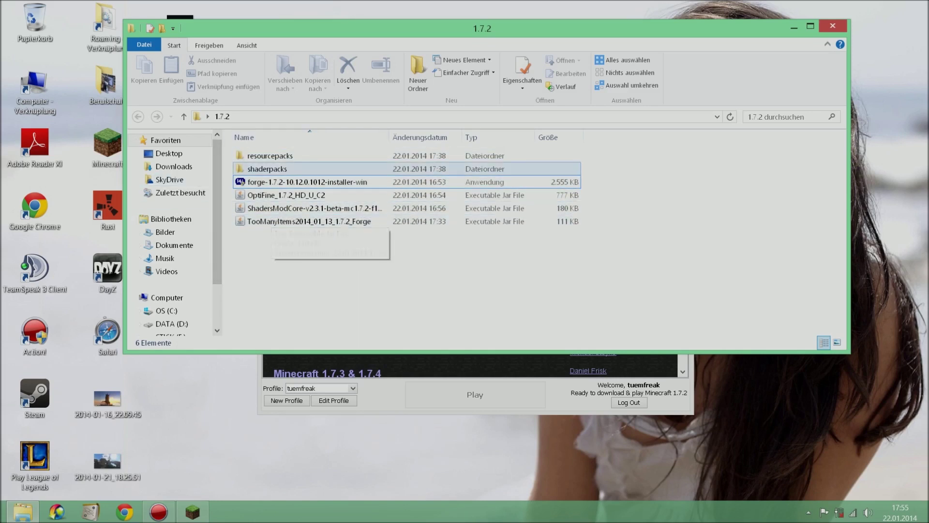
click(290, 169)
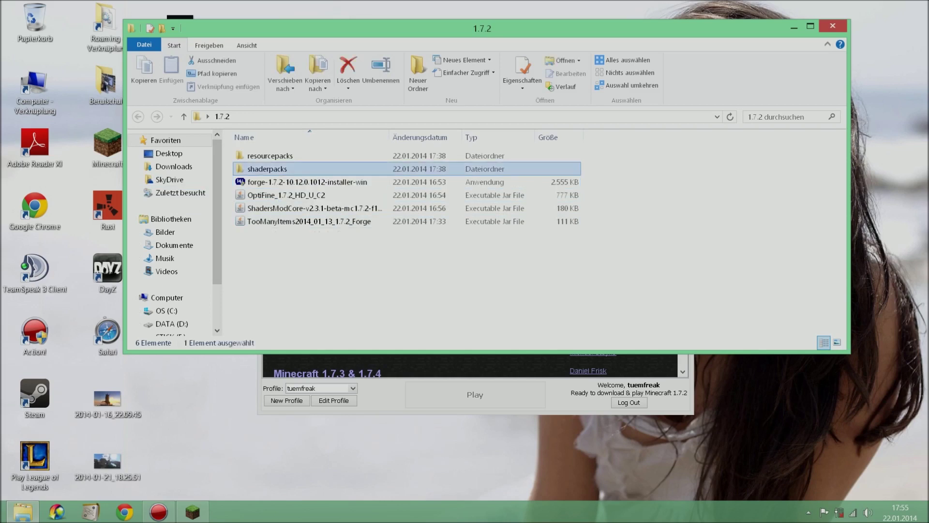
double_click(291, 168)
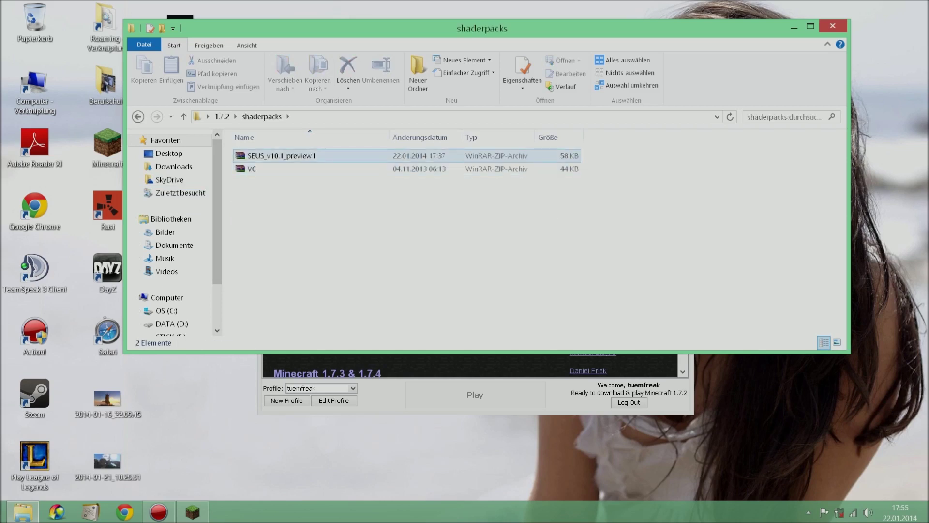
key(BackSpace)
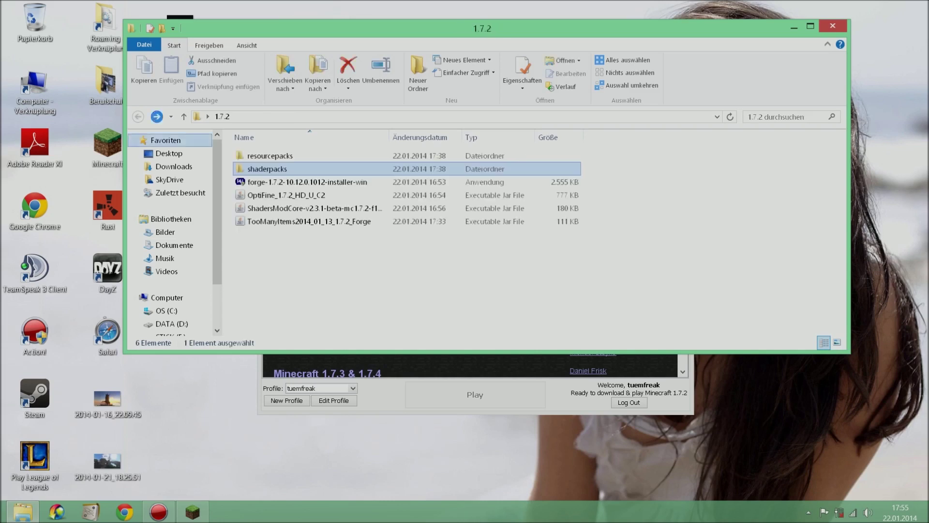
double_click(290, 156)
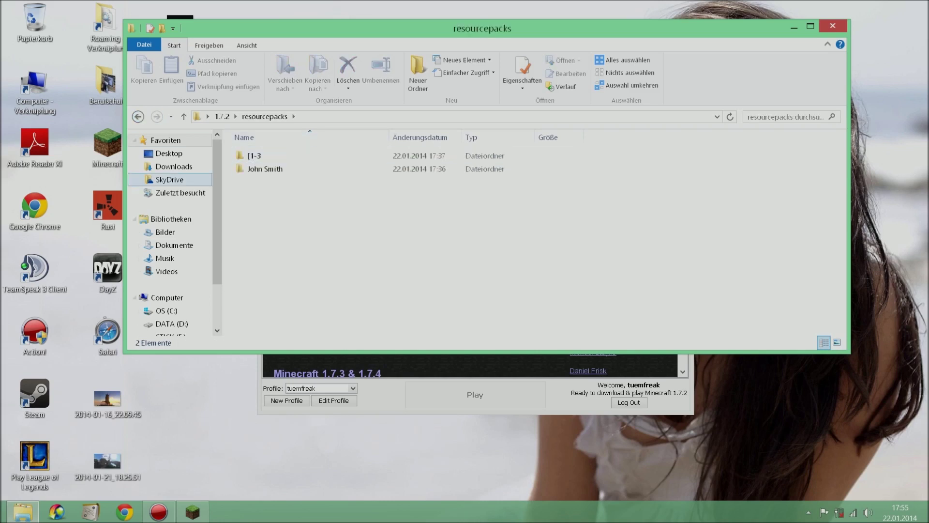
key(BackSpace)
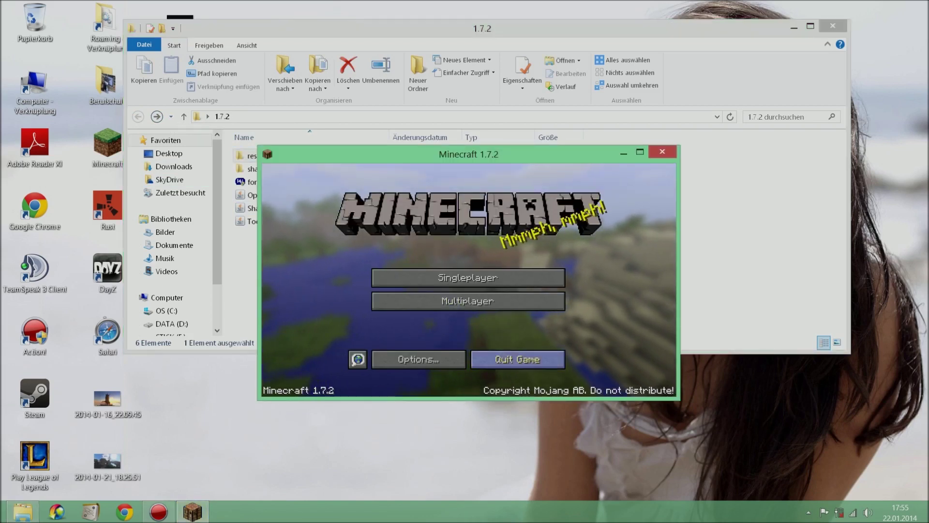
Step: Quit Minecraft and install the Forge 10.12.0.1012 client into the .minecraft folder
click(517, 359)
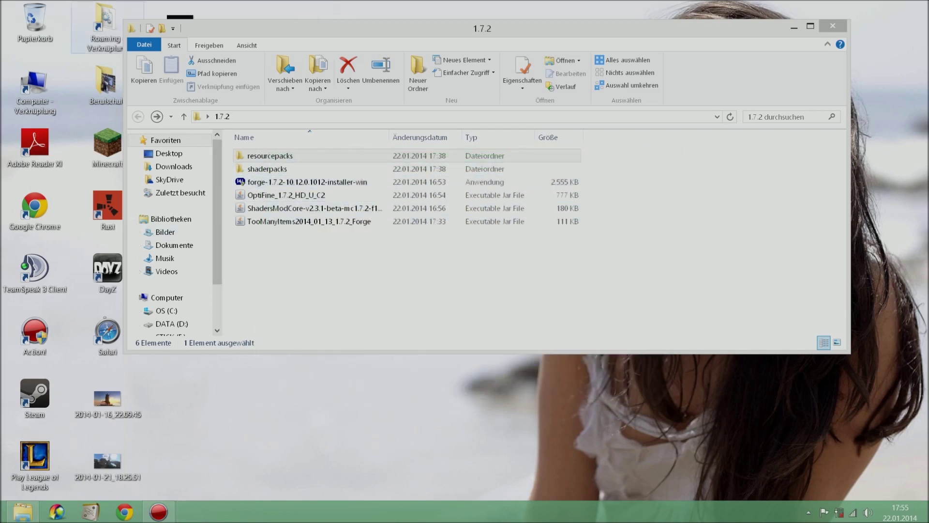
double_click(307, 182)
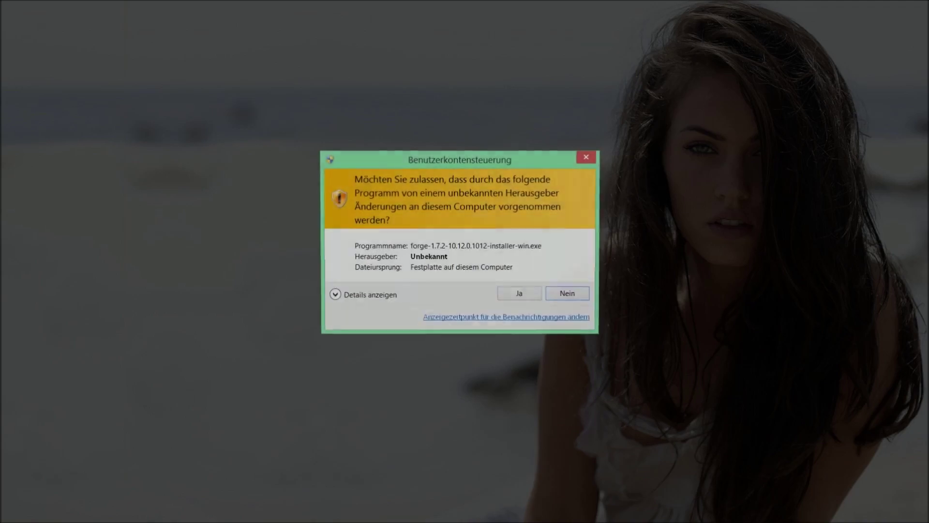
click(519, 293)
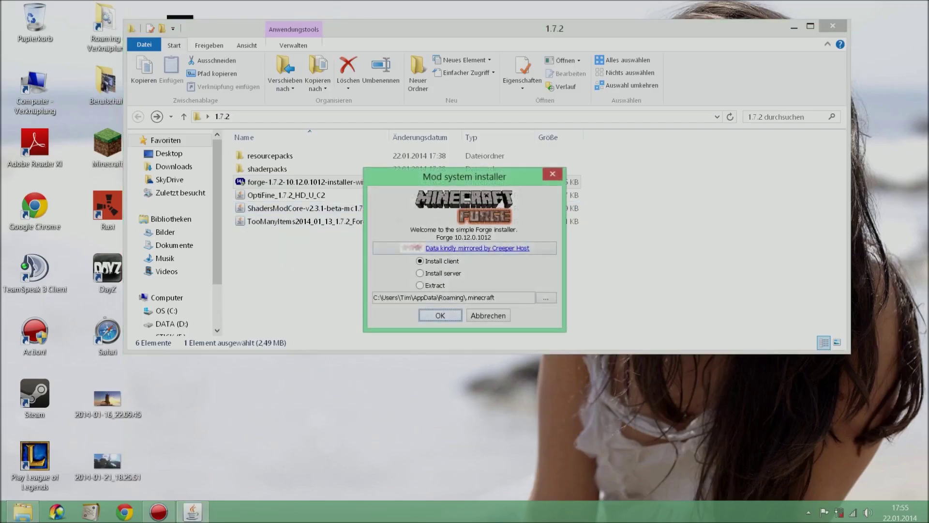
key(Return)
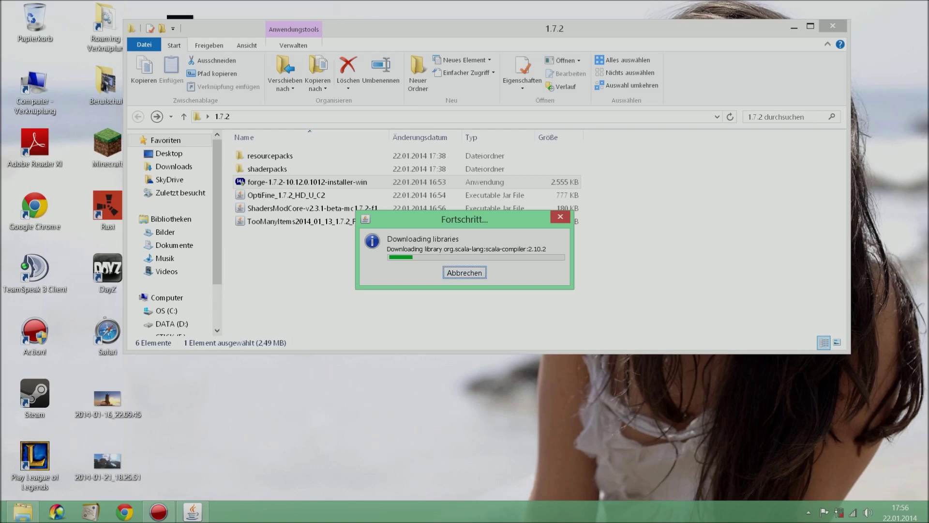
Step: Copy the OptiFine_1.7.2_HD_U_C2 file from the 1.7.2 folder and dismiss the Forge installer's completion dialog
drag(492, 25, 613, 30)
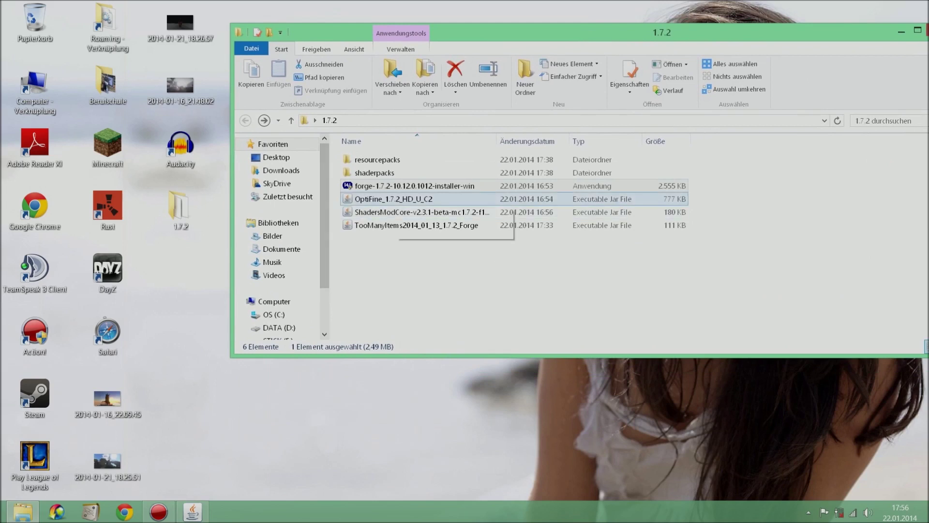
click(393, 199)
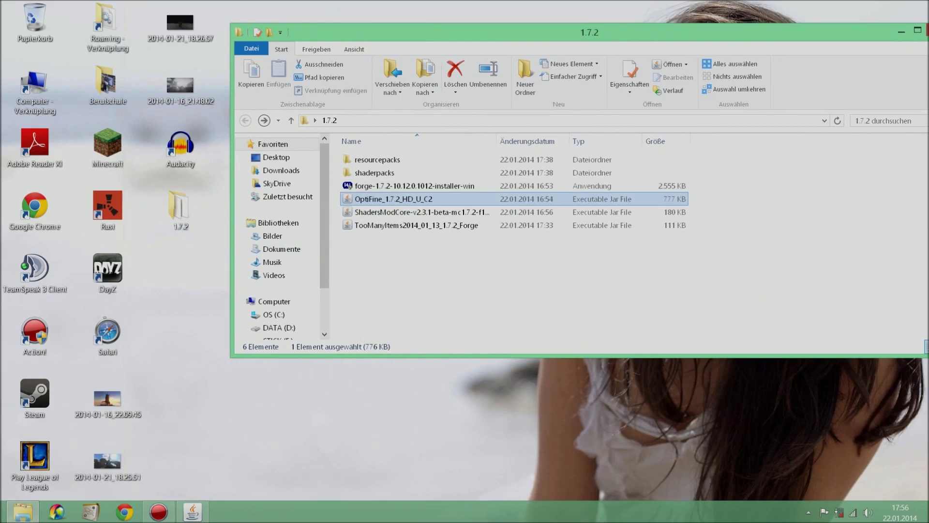
key(ctrl+c)
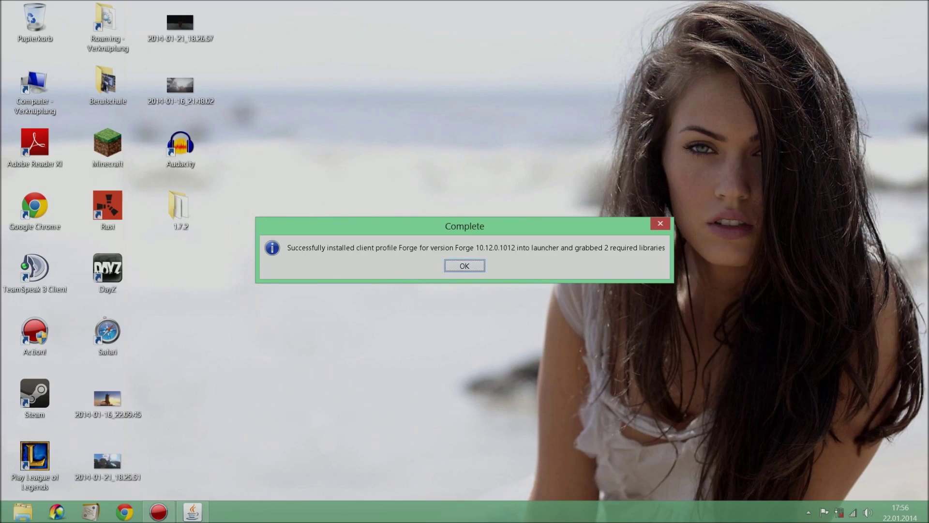
click(464, 266)
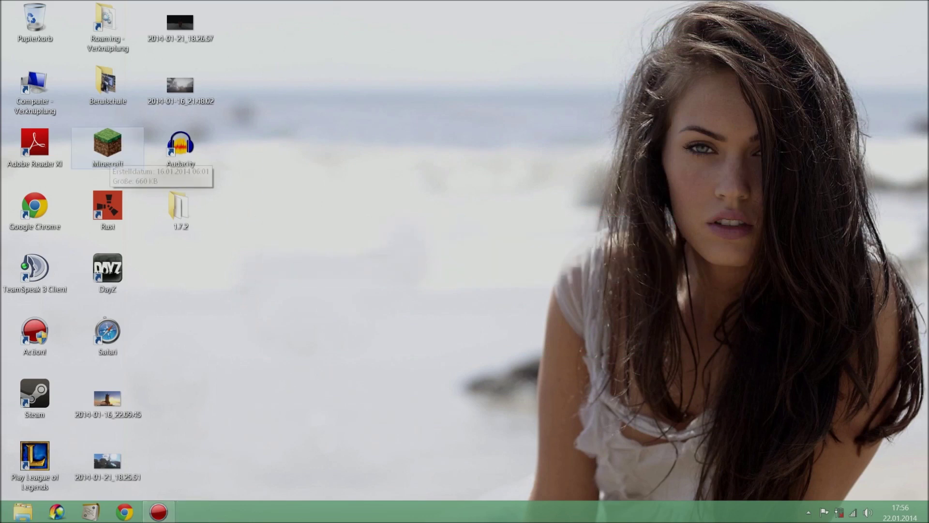
Step: Start Minecraft with the Forge profile, using the existing logged-in account
double_click(107, 145)
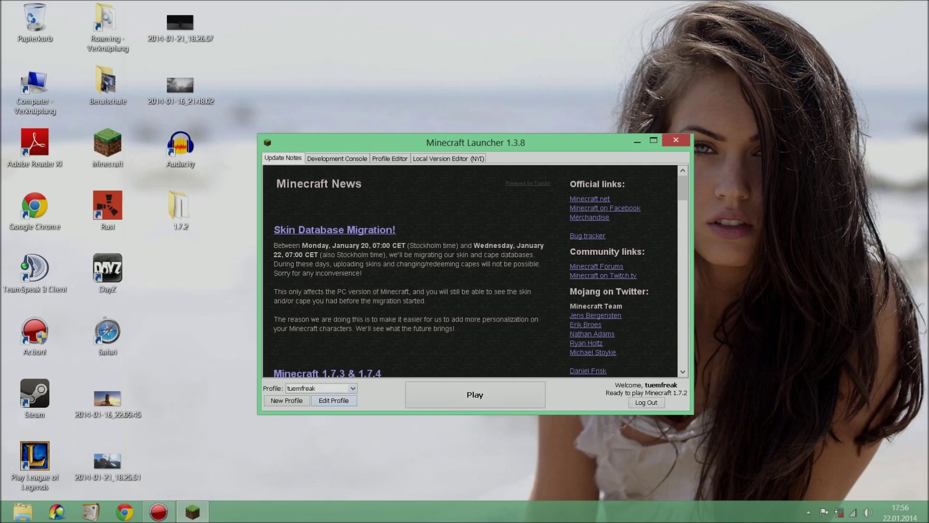
click(352, 388)
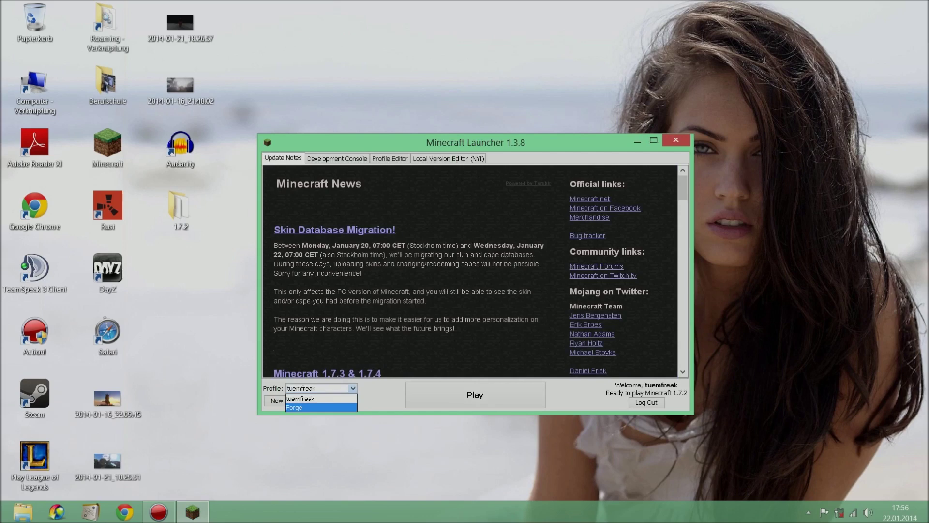
click(310, 407)
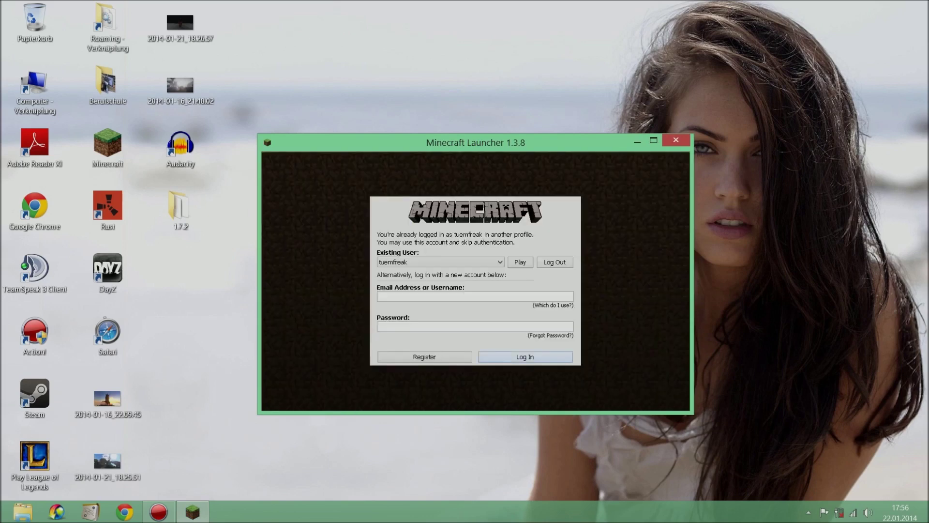
click(520, 262)
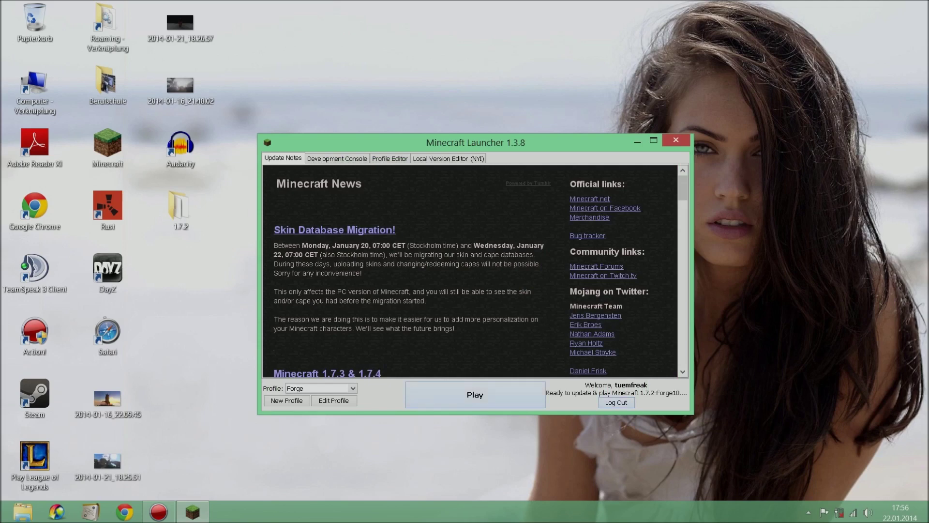
click(475, 395)
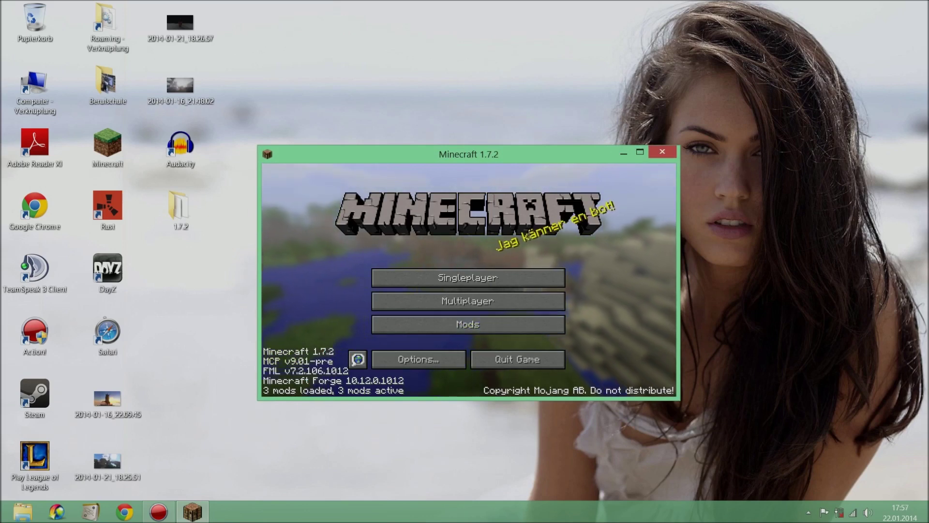
Step: Check the list of loaded mods in Minecraft and quit the game
click(468, 324)
click(489, 371)
click(517, 358)
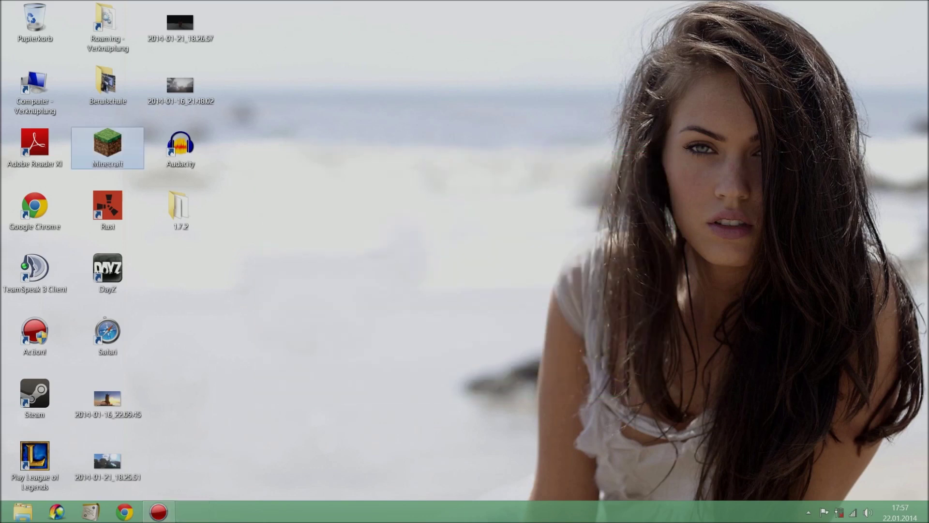
Step: Open the mods folder inside .minecraft through the Roaming desktop shortcut
double_click(108, 29)
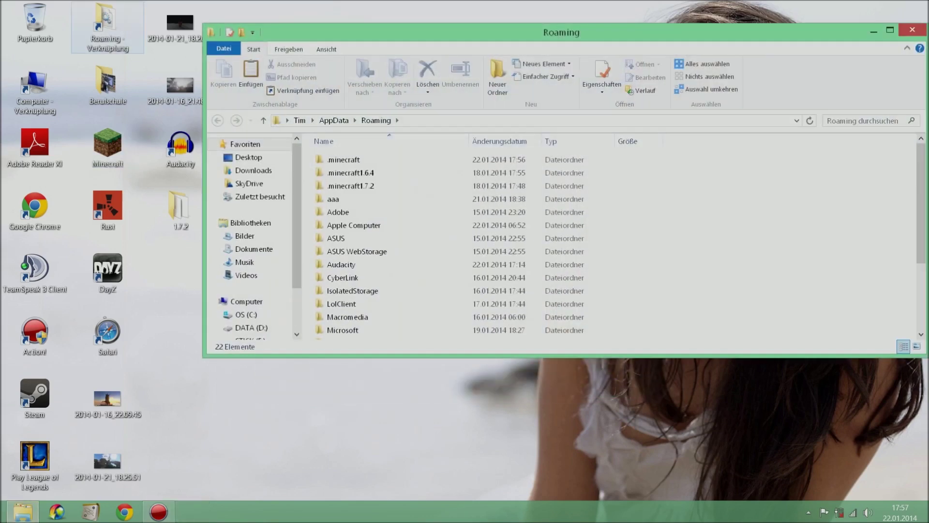
click(358, 160)
double_click(358, 160)
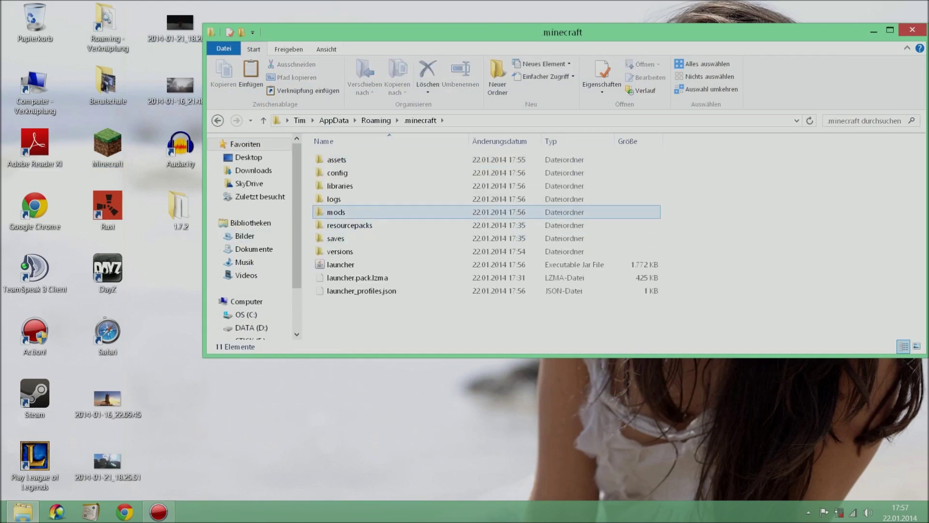
double_click(336, 212)
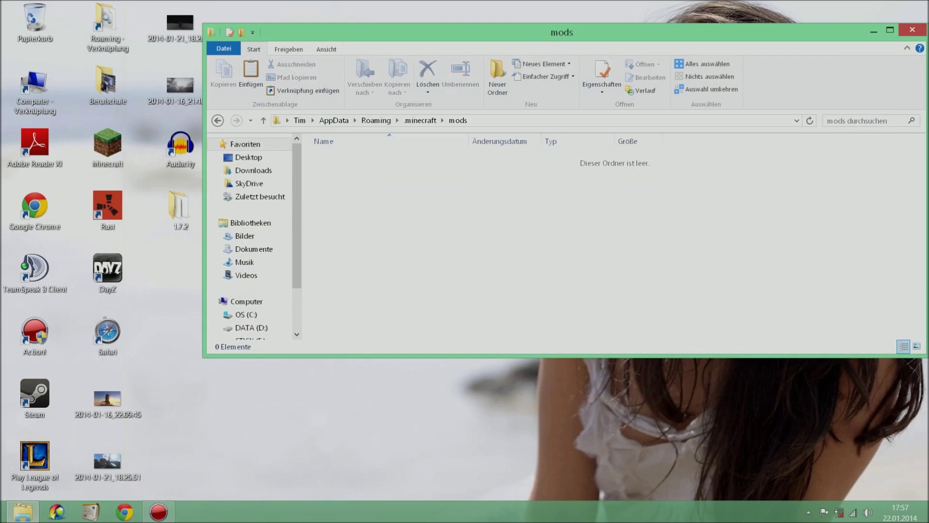
Step: Paste the copied OptiFine_1.7.2_HD_U_C2 file into the mods folder and close the folder window
key(ctrl+v)
click(358, 217)
click(912, 30)
Step: Start Minecraft with the Forge profile, check OptiFine in the list of loaded mods, and return to the title screen
double_click(107, 145)
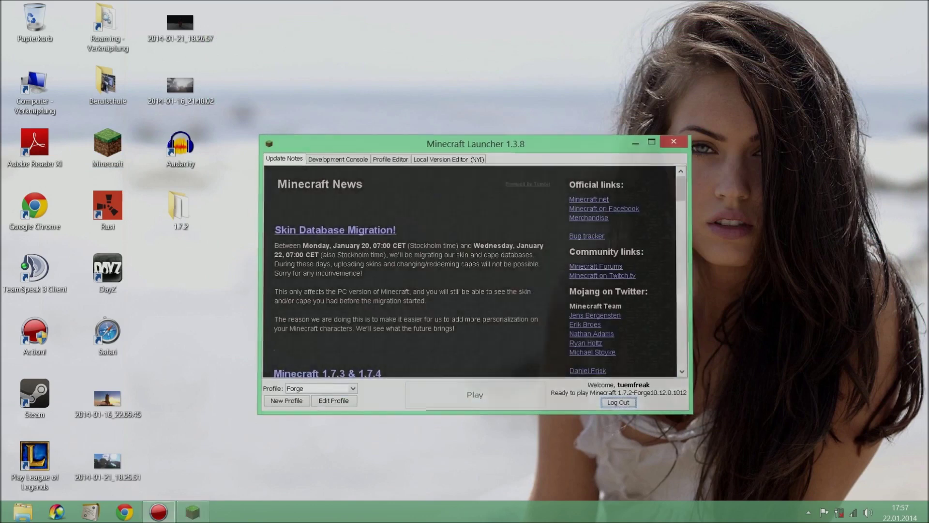
key(alt+F4)
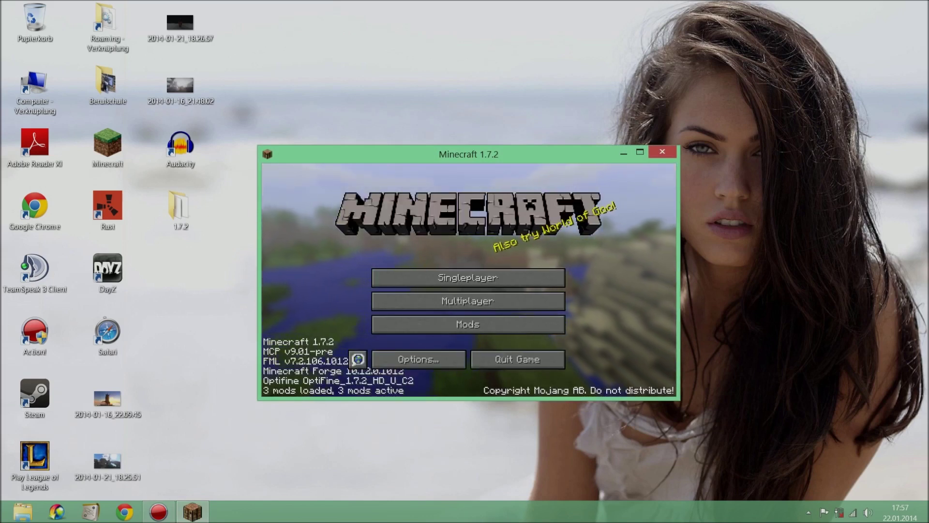
click(468, 324)
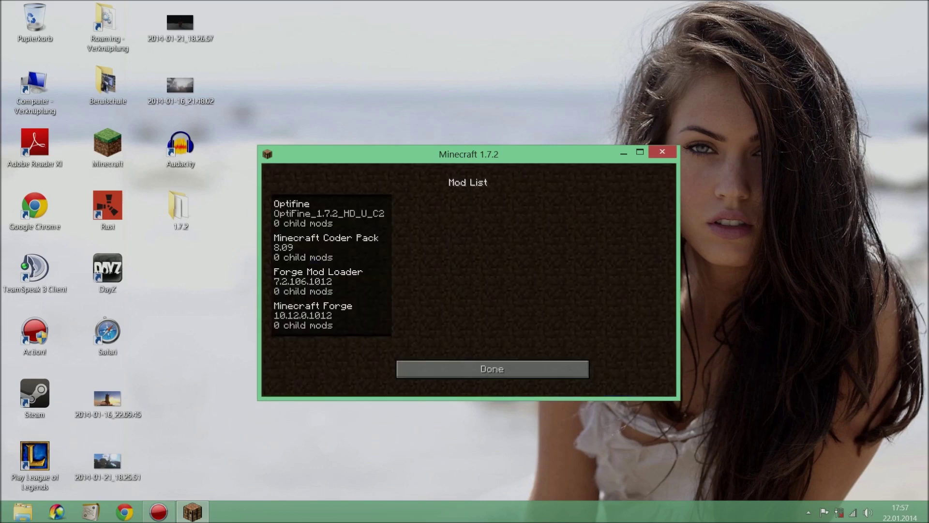
click(492, 369)
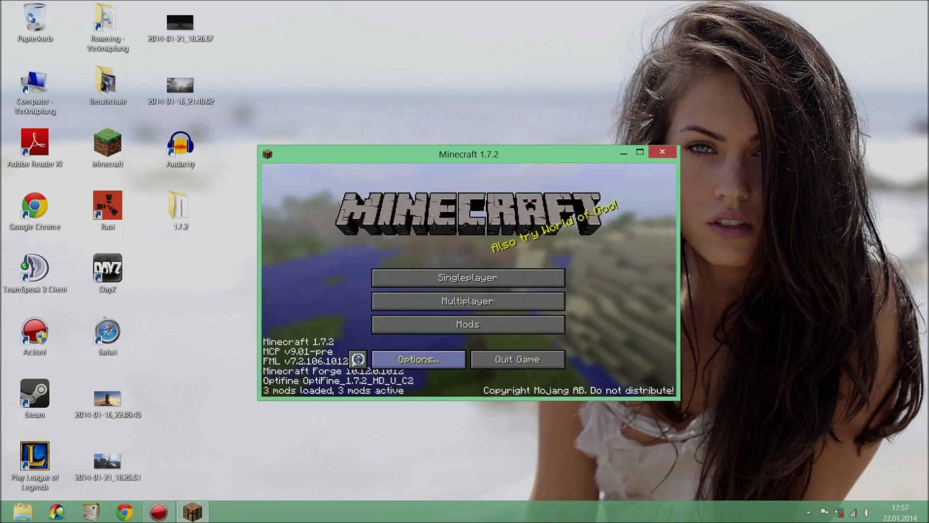
Step: Set the game's master volume to 17% in the music and sound options
click(419, 359)
click(393, 275)
drag(383, 200, 376, 200)
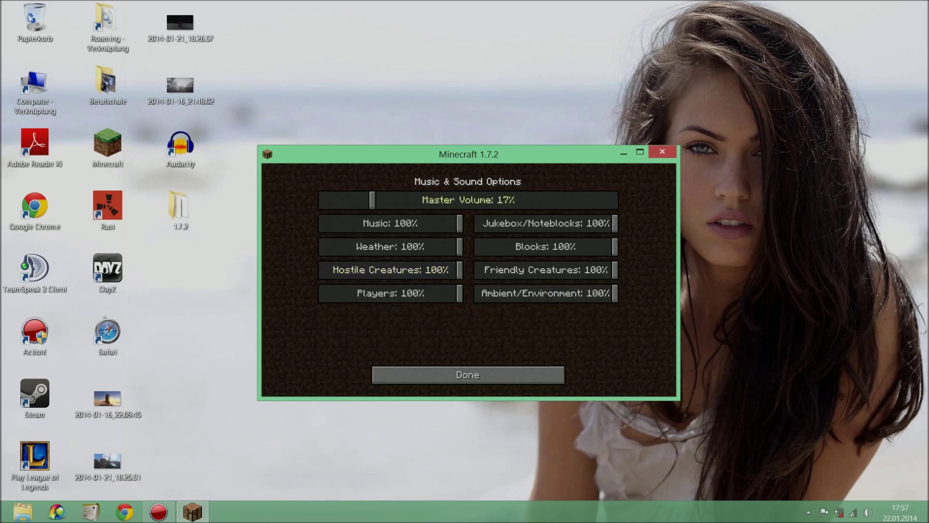
click(467, 373)
click(468, 374)
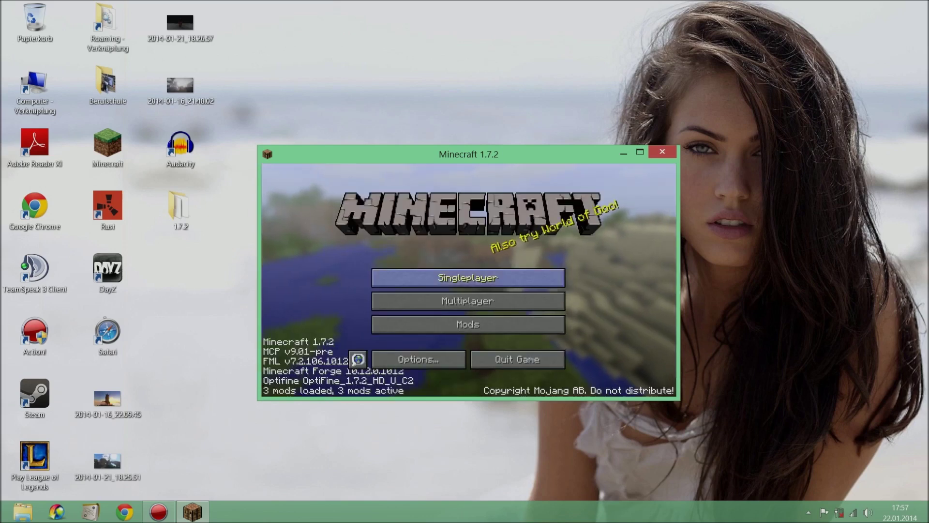
Step: Create a new singleplayer world called New World in Creative mode
click(468, 278)
click(544, 355)
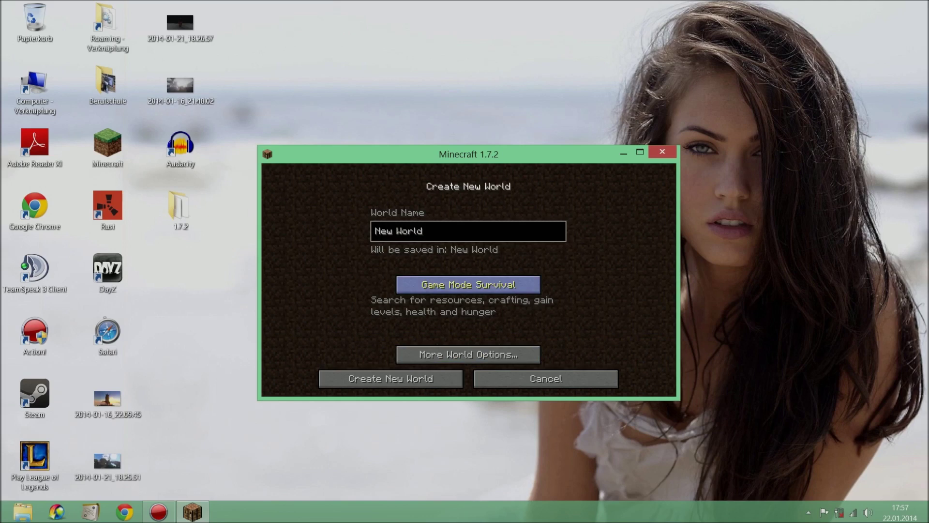
click(468, 284)
click(390, 379)
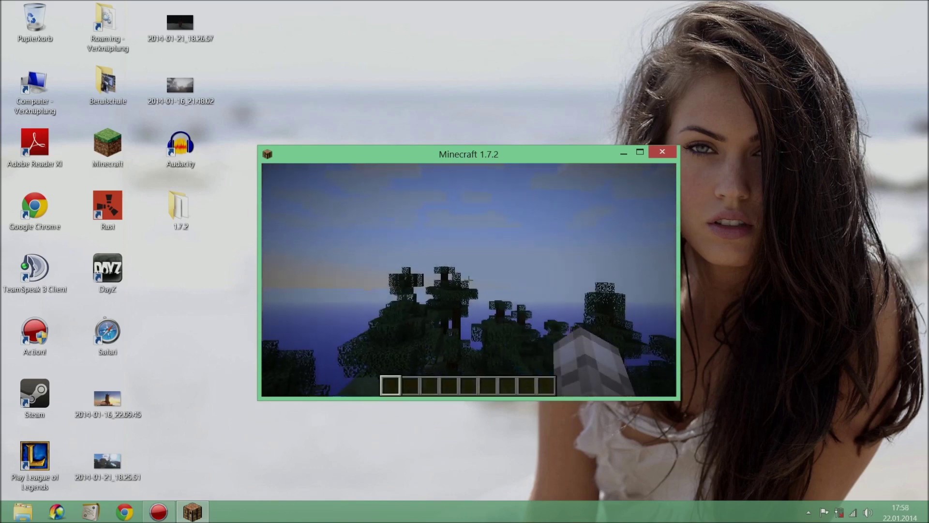
Step: Look over the video settings offered with OptiFine in the running world and return to the game
key(Escape)
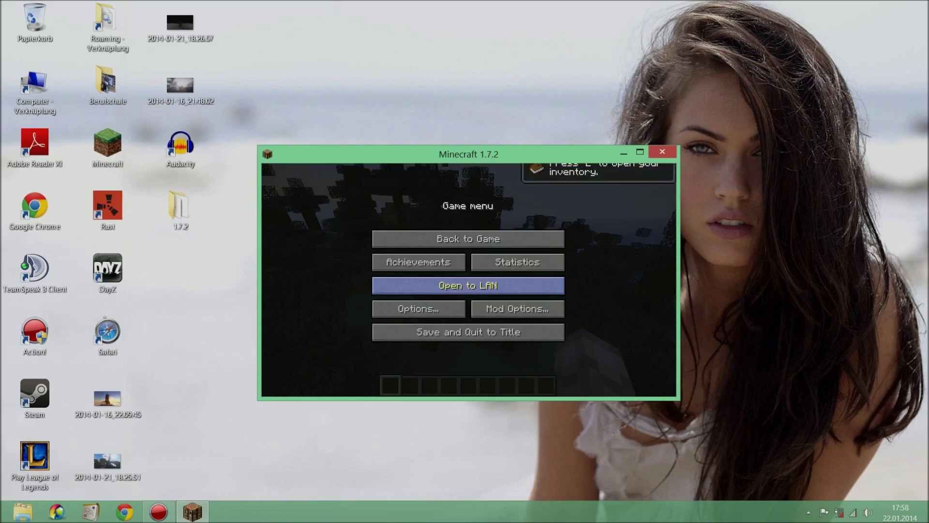
click(418, 309)
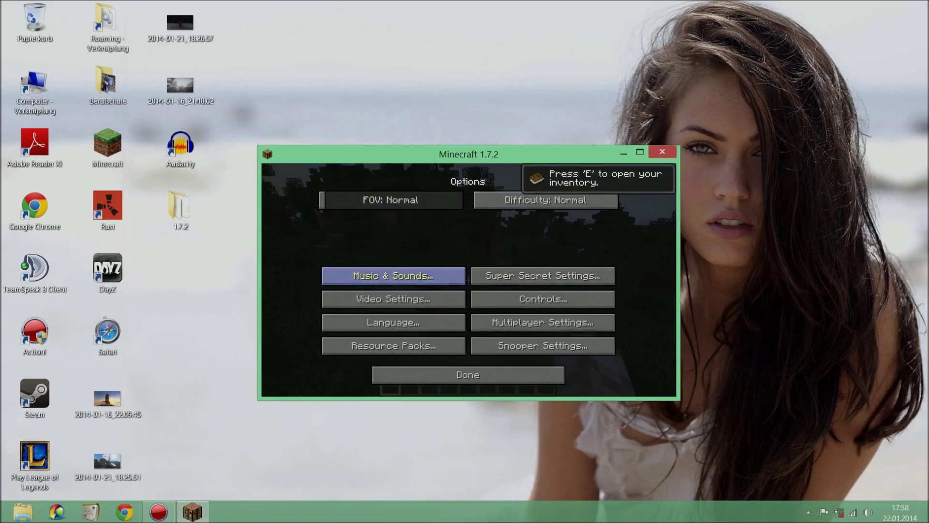
click(393, 300)
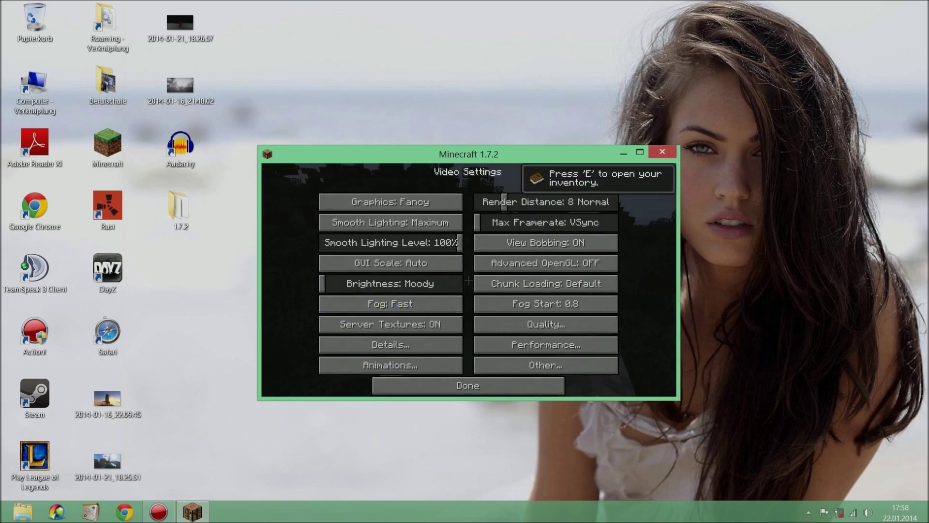
key(Escape)
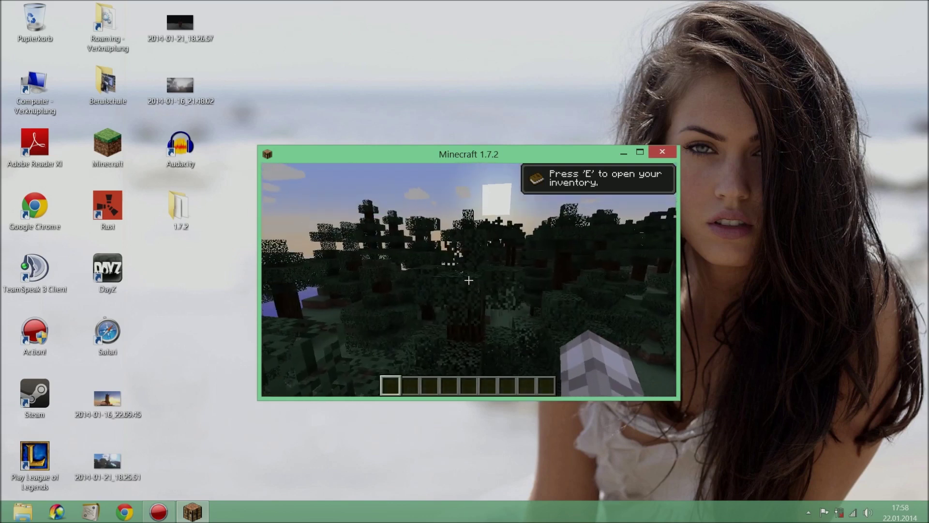
Step: Save and leave the world, and quit Minecraft
key(Escape)
click(468, 332)
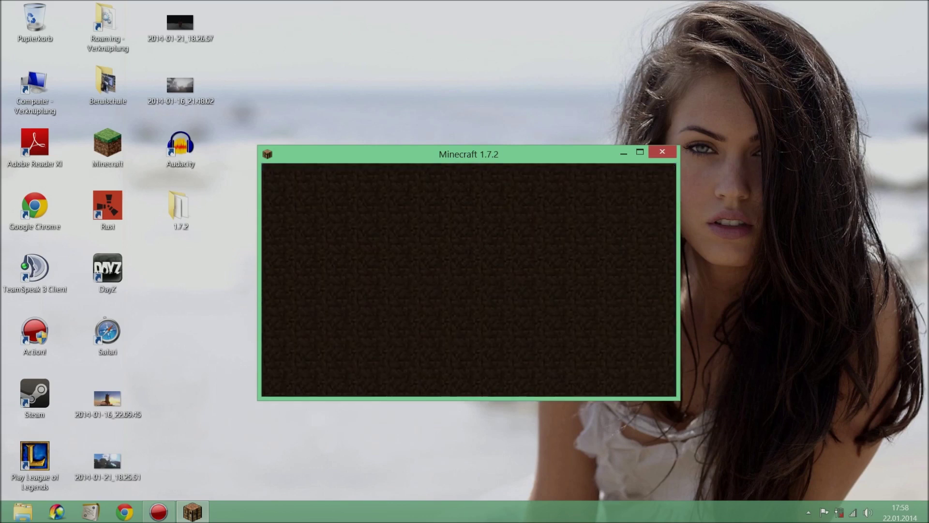
click(520, 358)
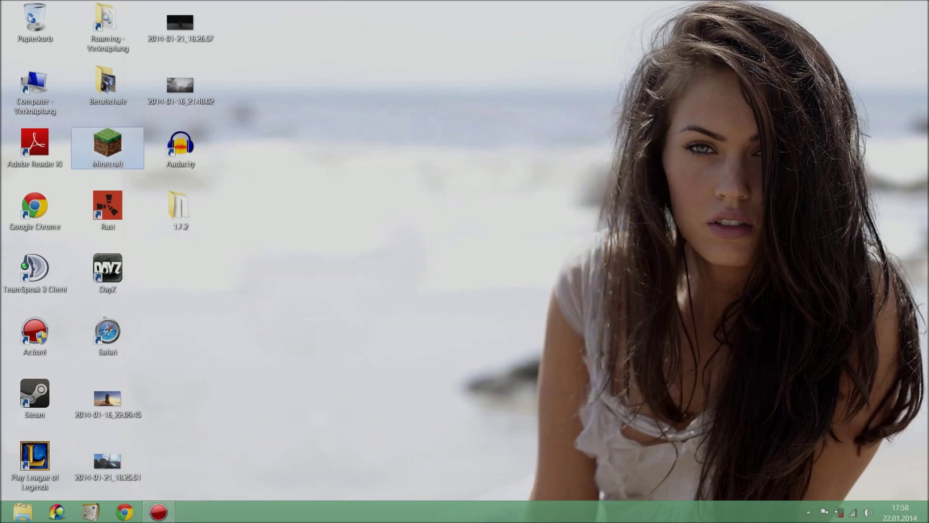
Step: Copy the ShadersModCore and TooManyItems files from the 1.7.2 desktop folder
double_click(179, 209)
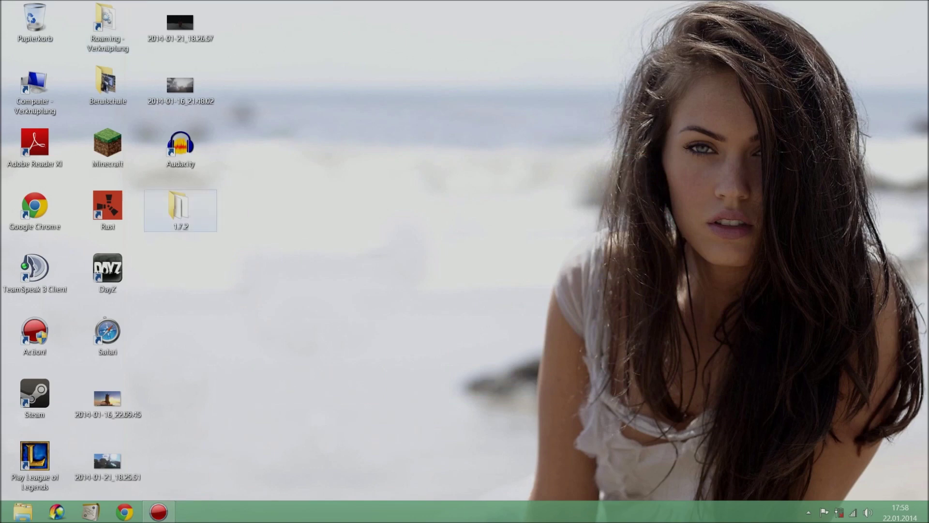
click(394, 212)
ctrl+click(388, 225)
click(874, 30)
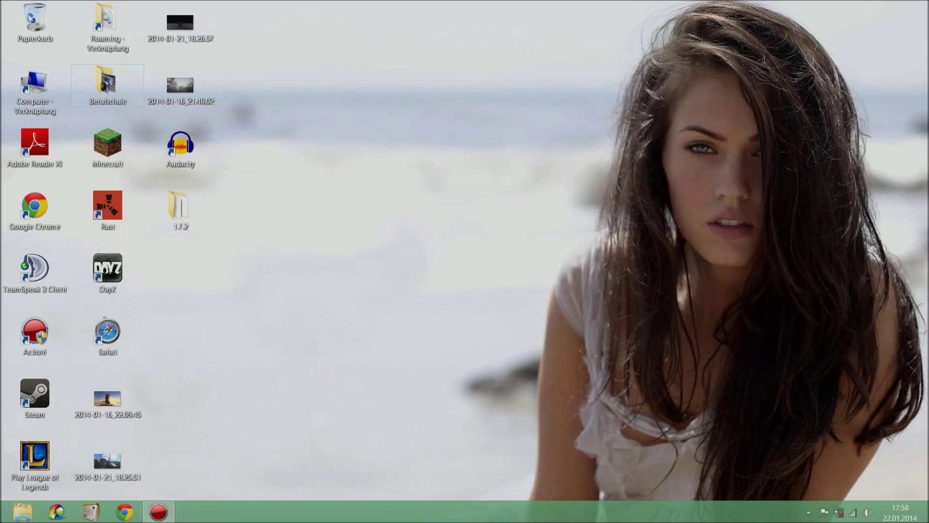
Step: Paste the ShadersModCore and TooManyItems files into the mods folder inside .minecraft and close the window
double_click(108, 24)
double_click(358, 187)
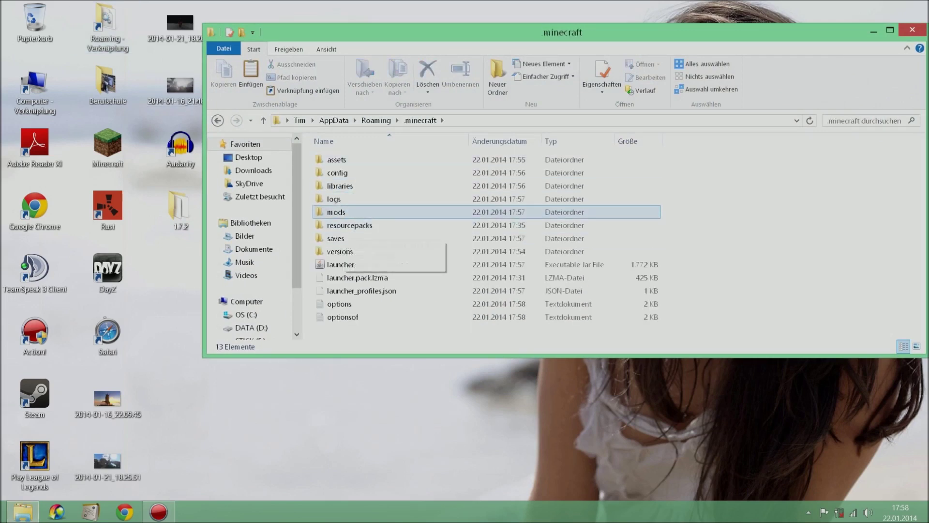
double_click(337, 212)
drag(349, 205, 346, 173)
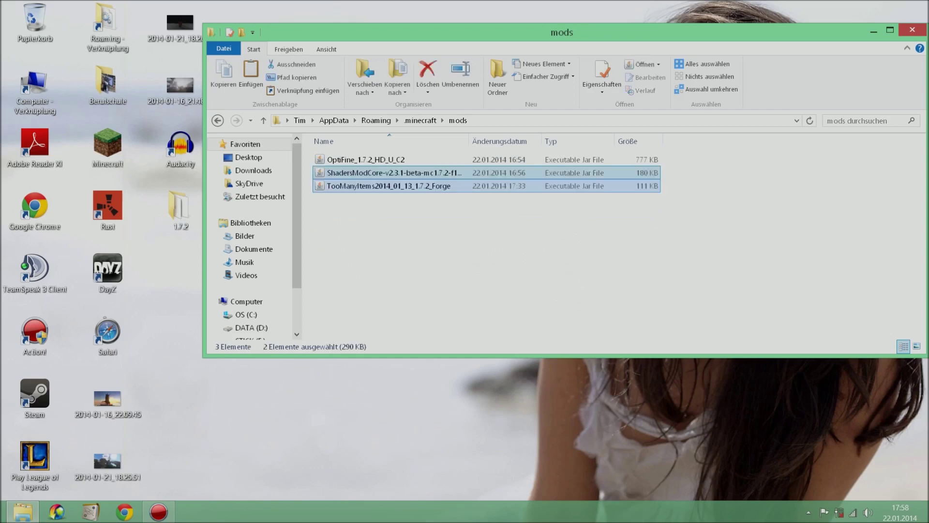
click(503, 242)
click(913, 30)
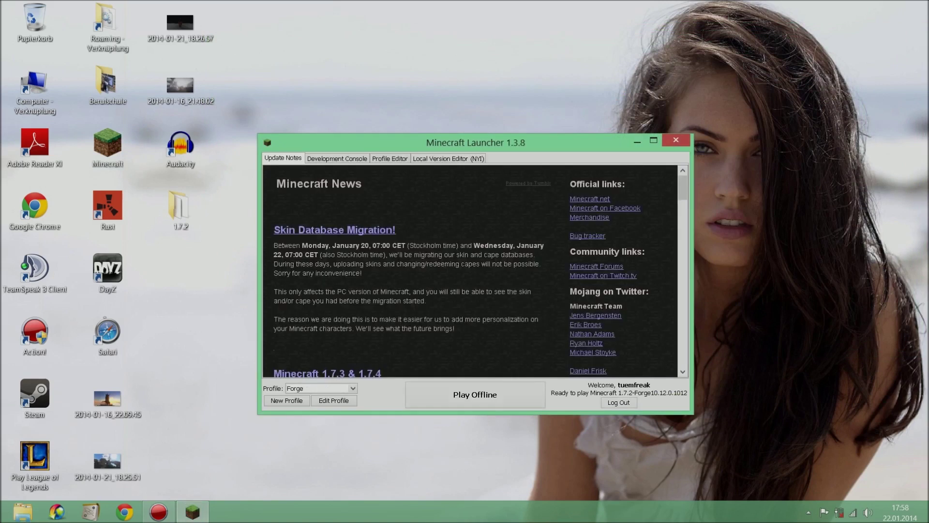
Step: Try to start Minecraft with the Forge profile, declining to publish the crash report
click(476, 395)
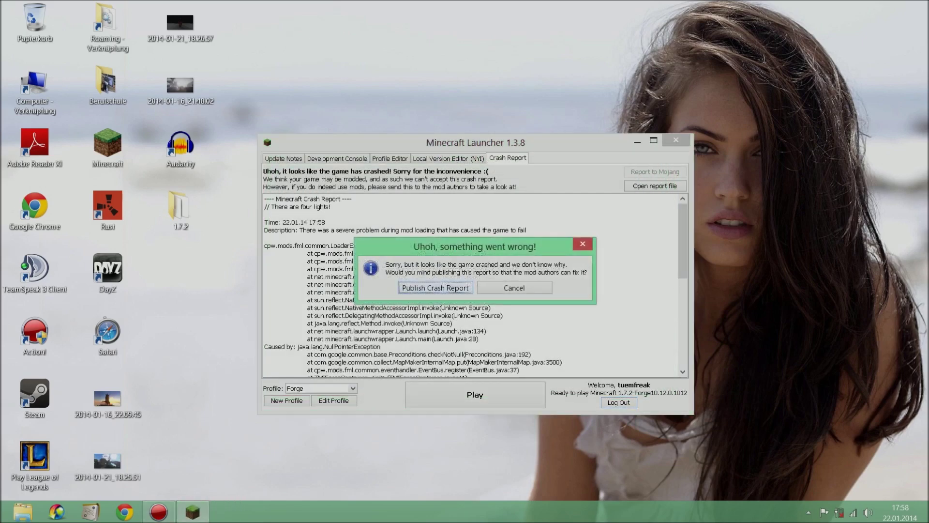
click(514, 288)
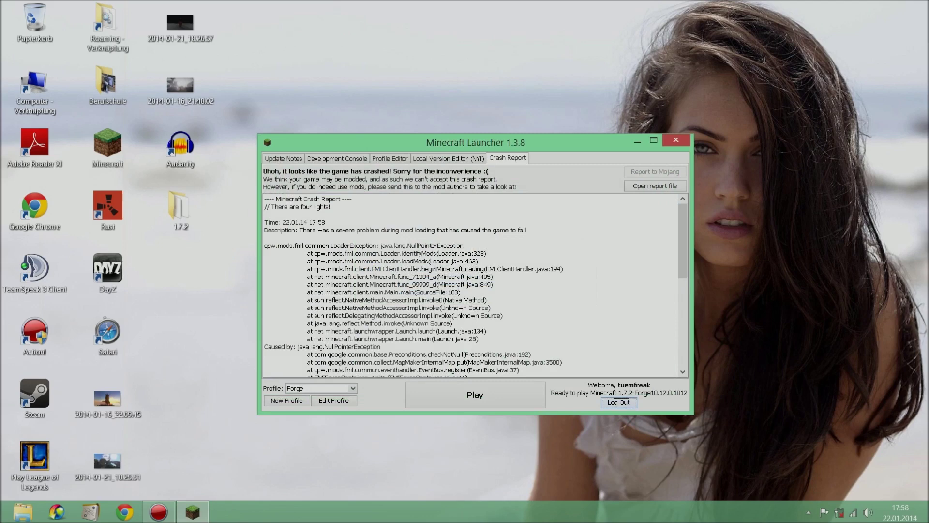
click(116, 148)
Step: Delete the TooManyItems2014_01_13_1.7.2_Forge file from the mods folder inside .minecraft
click(107, 24)
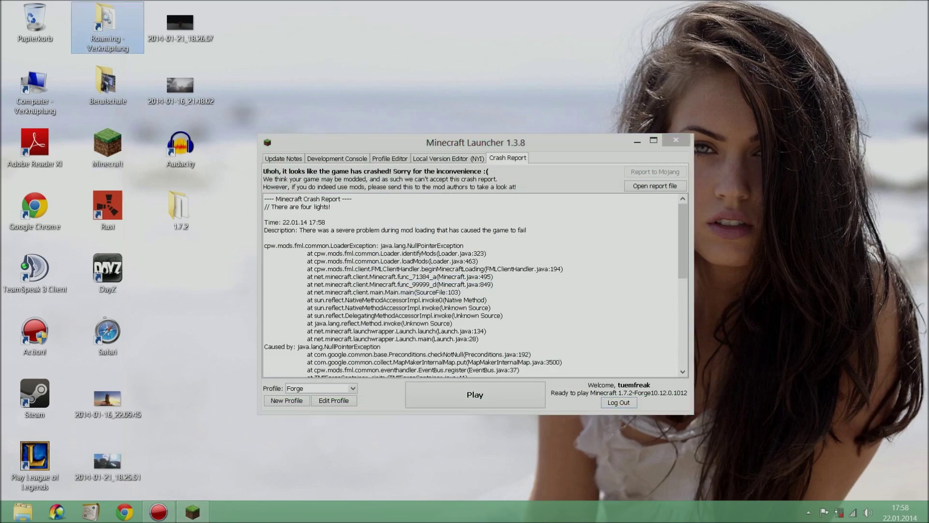
double_click(108, 24)
double_click(372, 160)
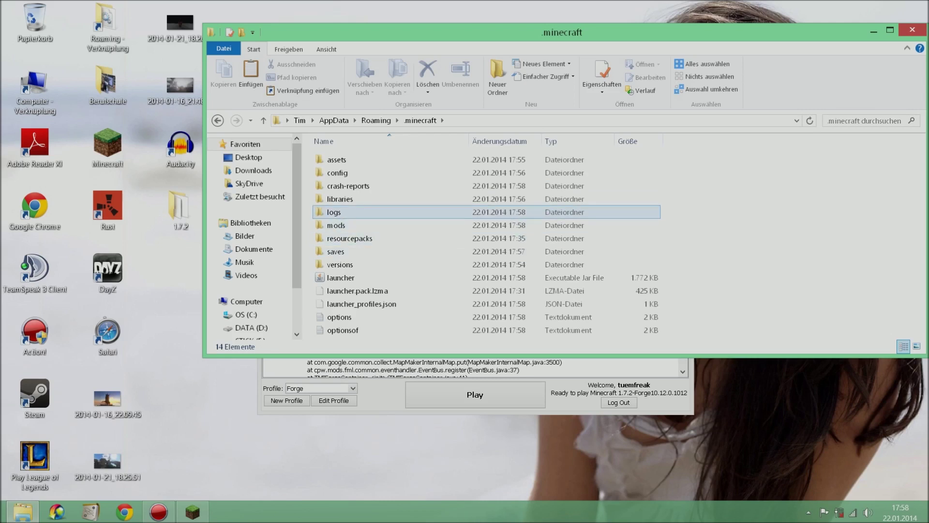
double_click(336, 226)
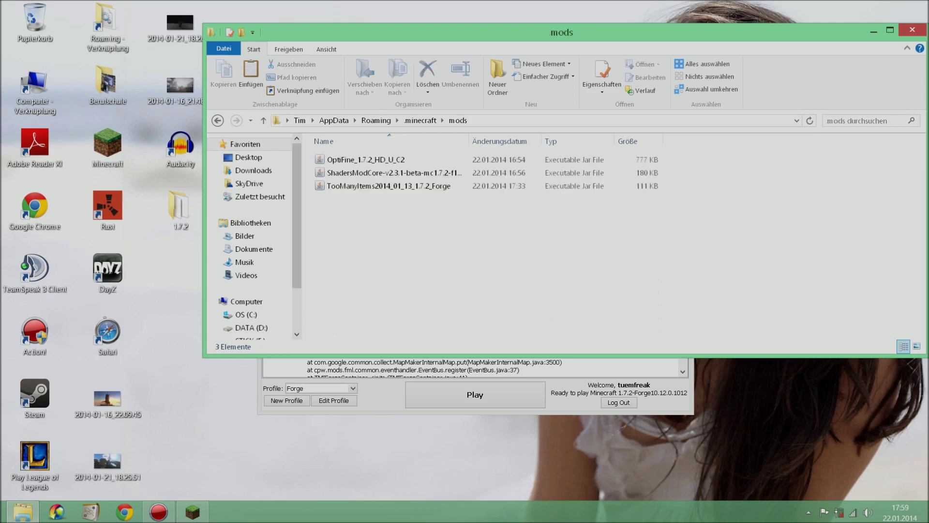
click(388, 186)
click(427, 73)
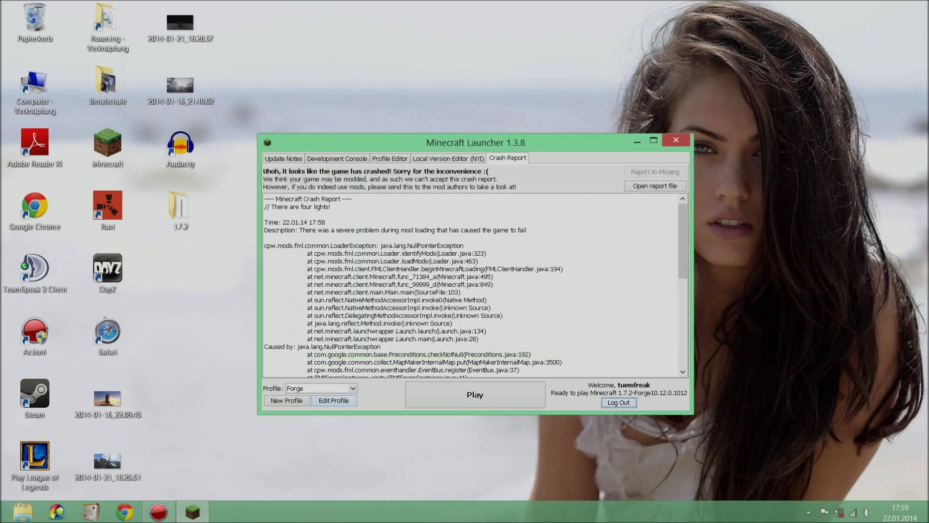
Step: Start Minecraft with the Forge profile, maximize its window, and load the saved singleplayer world
click(475, 394)
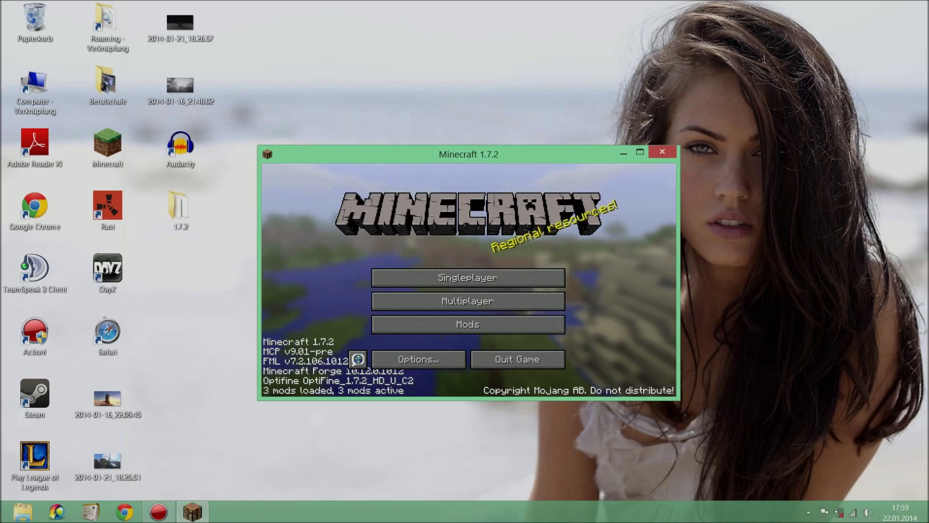
click(639, 152)
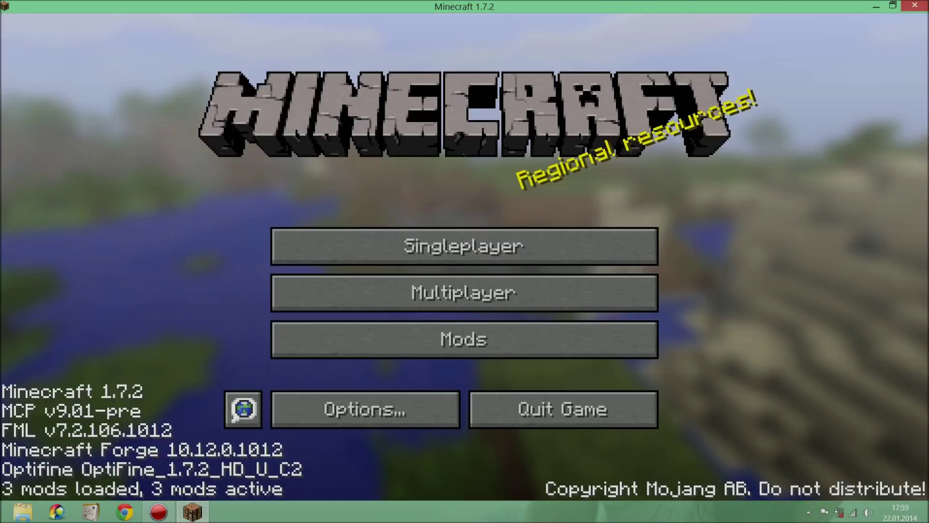
click(465, 245)
double_click(460, 232)
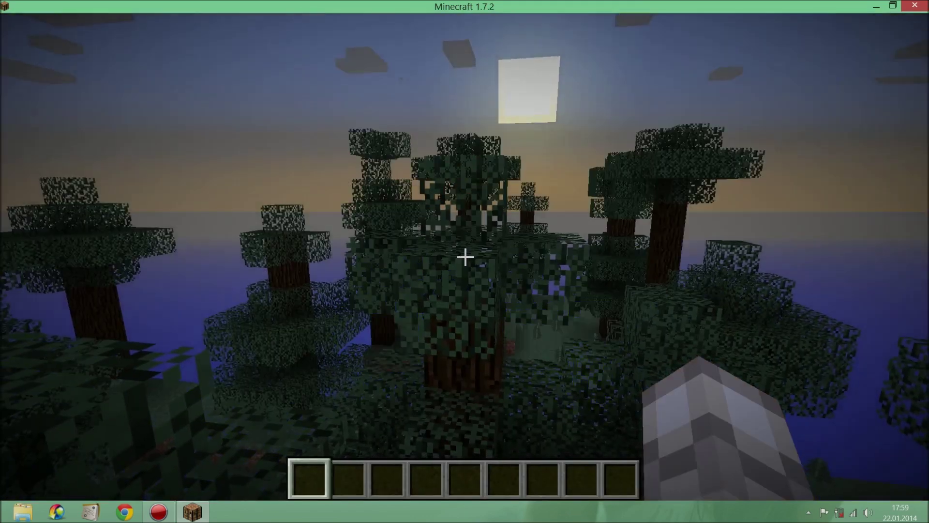
Step: Select the (internal) shader in the in-game shader settings and open the shaderpacks folder
key(Escape)
click(365, 308)
click(389, 333)
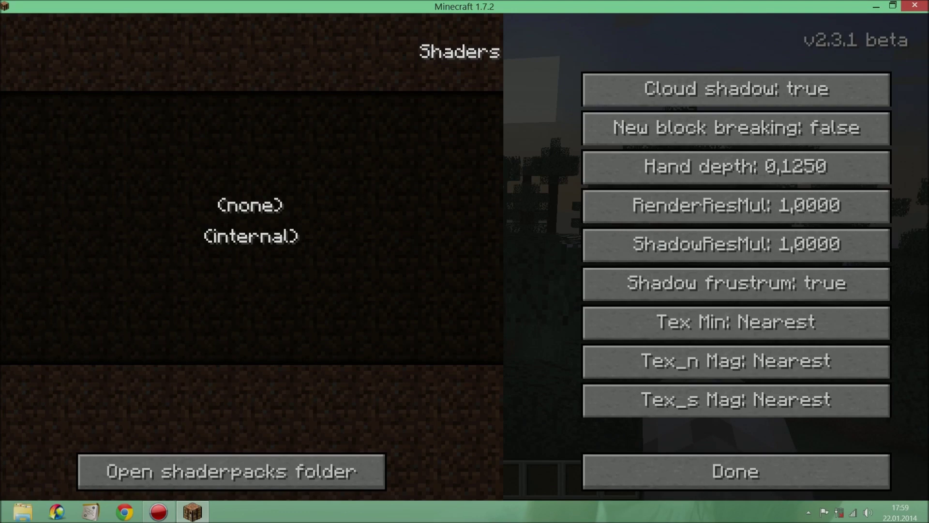
click(251, 237)
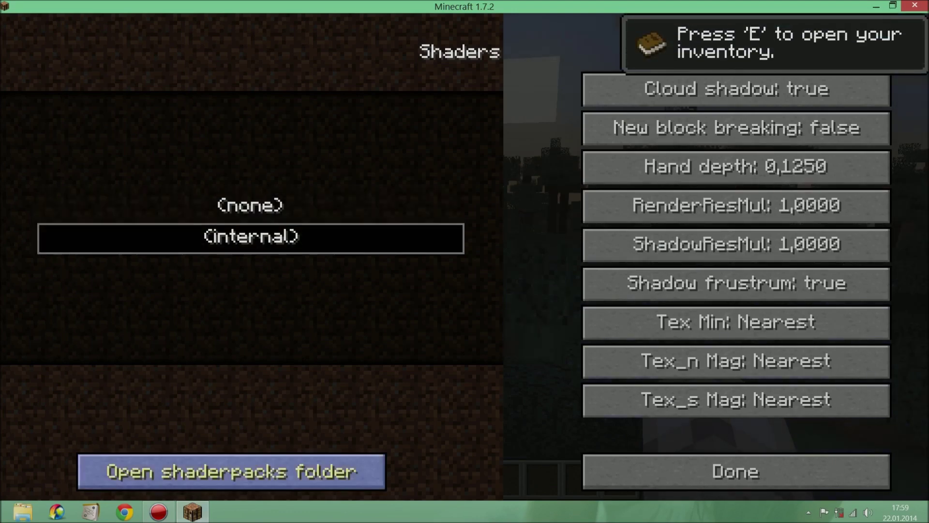
click(231, 472)
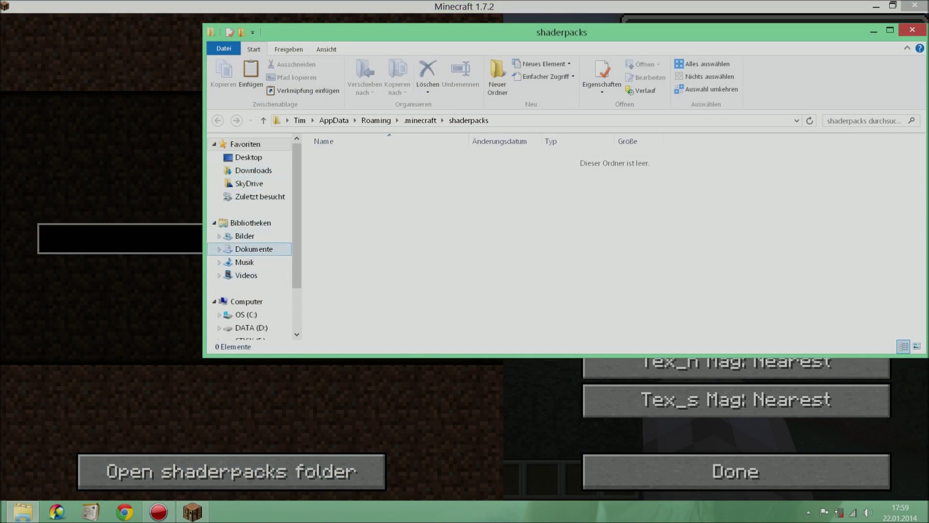
Step: Copy the SEUS_v10.1_preview1 and VC archives from the shaderpacks folder inside the desktop's 1.7.2 folder
click(246, 301)
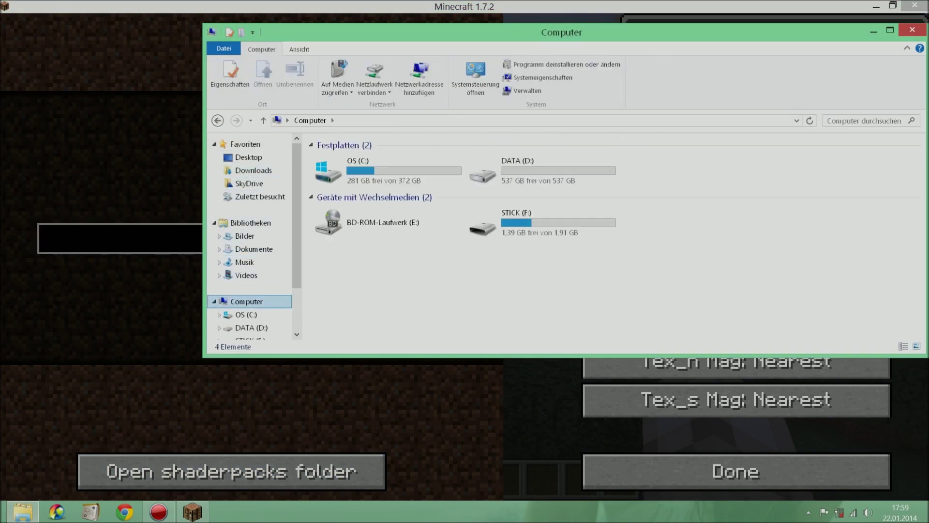
click(248, 157)
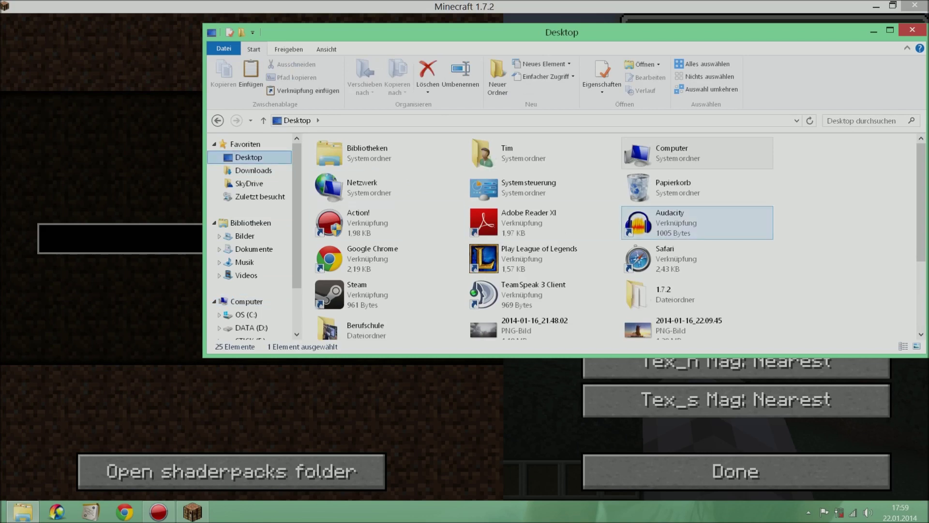
scroll(250, 237, down, 1)
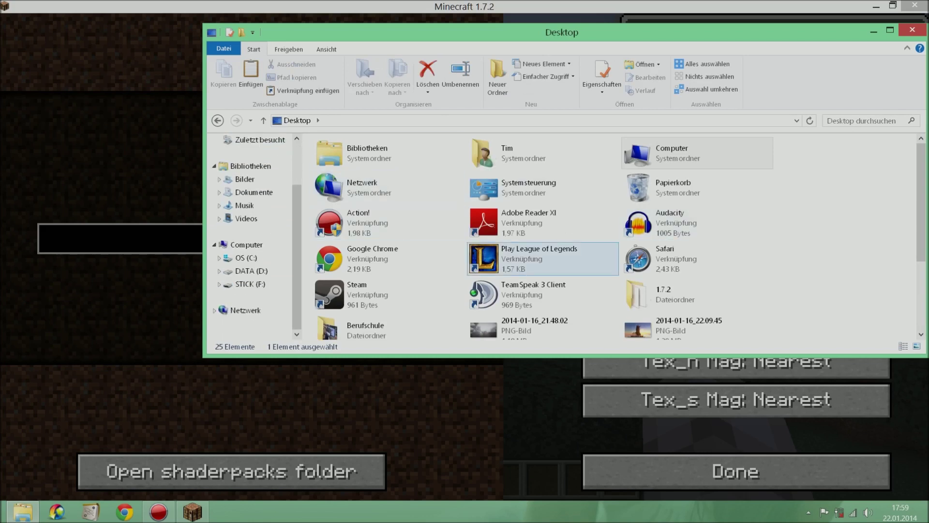
double_click(663, 294)
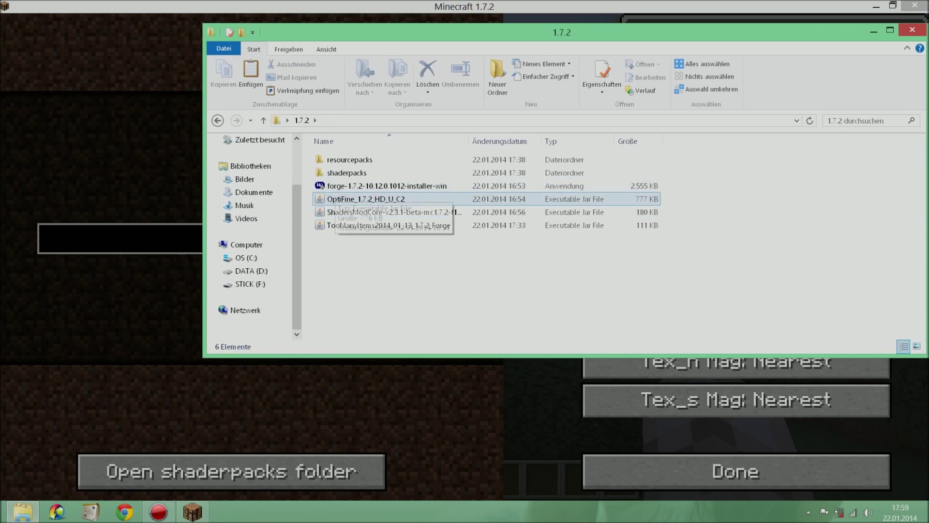
double_click(346, 173)
click(353, 160)
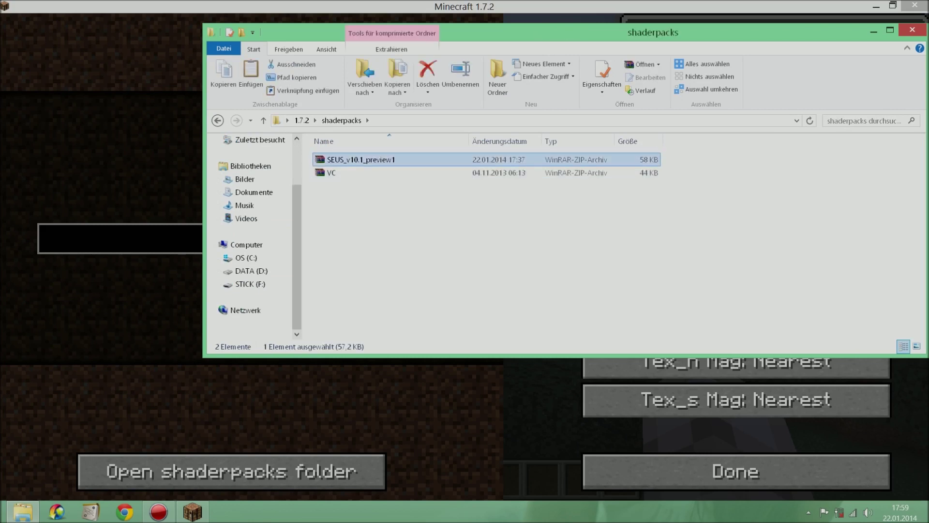
click(350, 173)
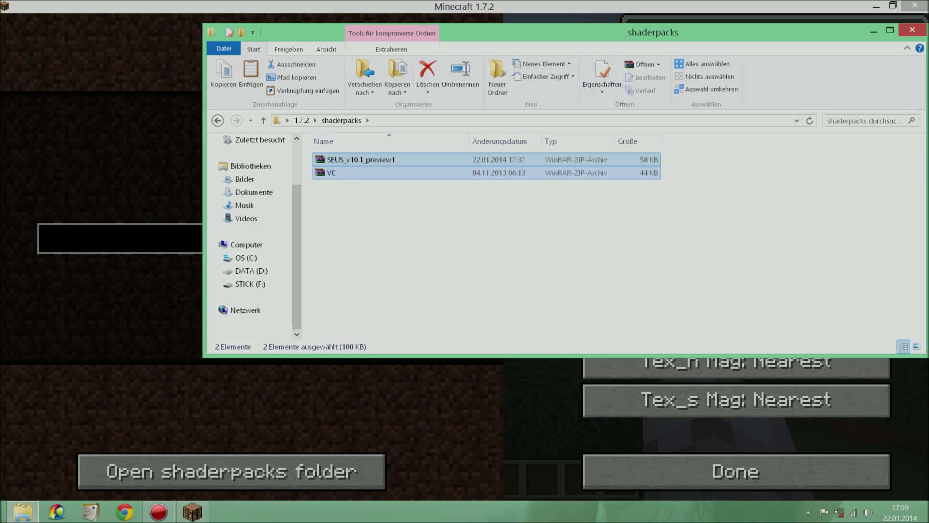
Step: Reopen the game's shaderpacks folder from the shader settings, paste the two copied archives into it, and close the folder
click(911, 30)
click(231, 472)
key(ctrl+v)
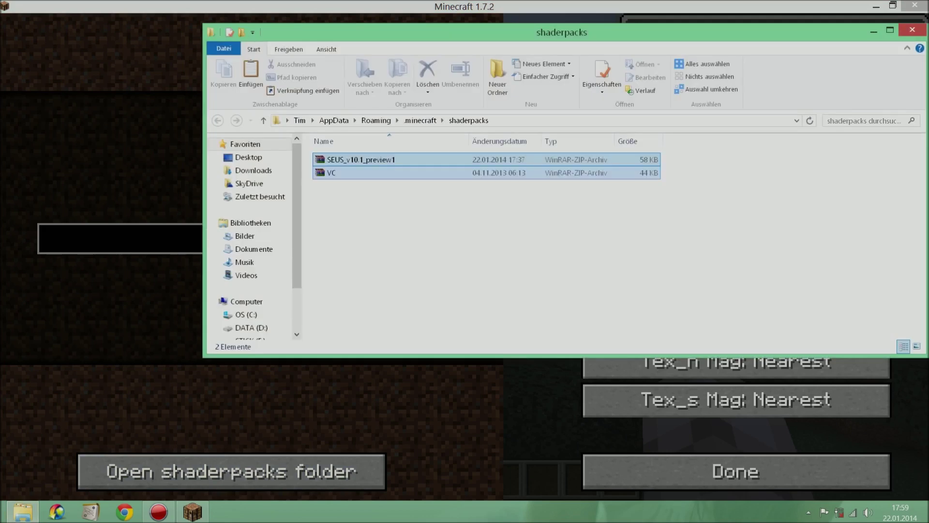
click(484, 252)
click(912, 30)
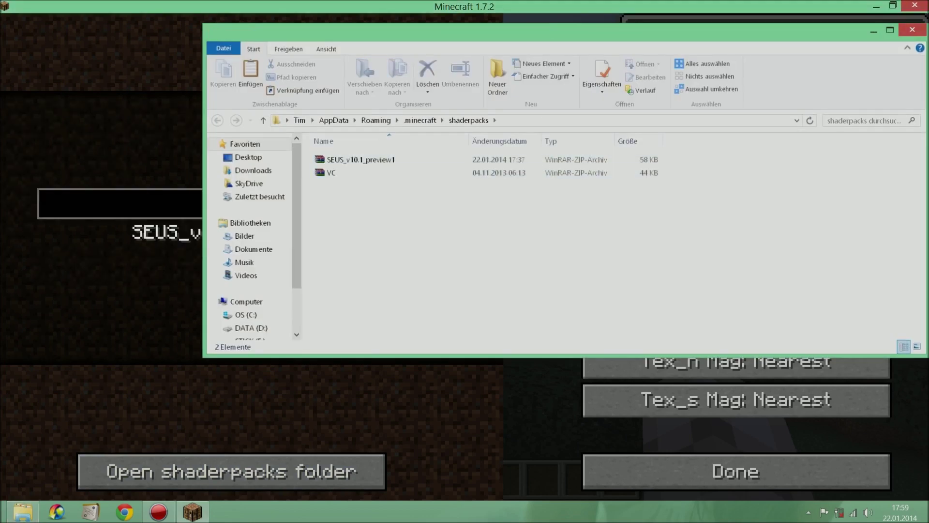
Step: Select SEUS_v10.1_preview1.zip as the shader pack and return to the world, briefly opening the inventory
click(250, 234)
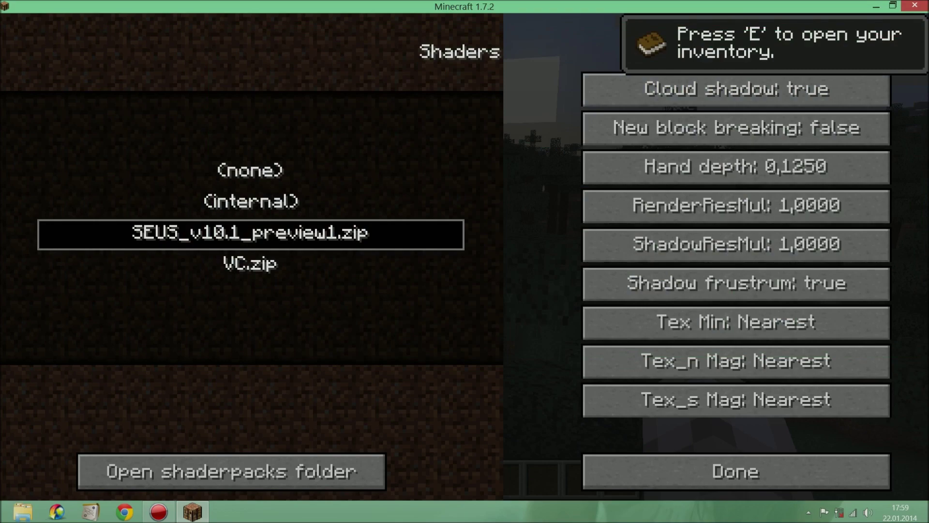
key(Escape)
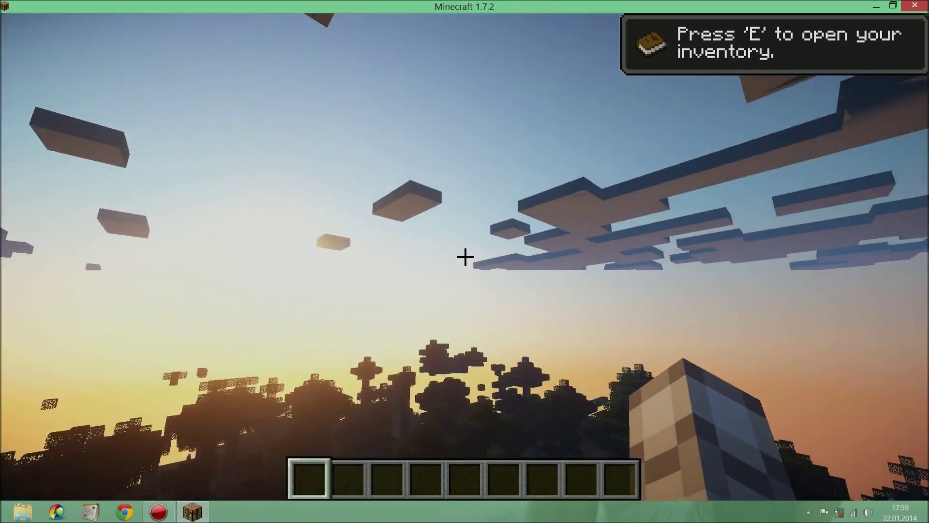
key(e)
key(e)
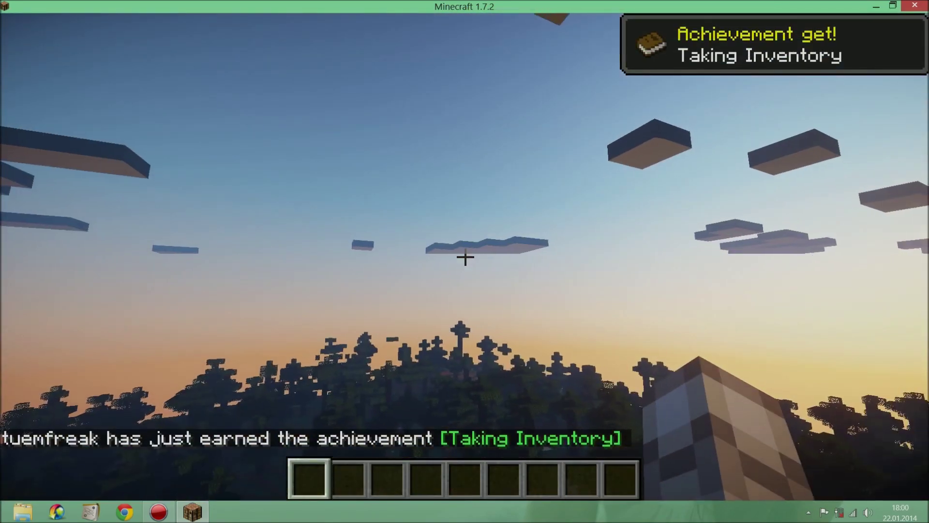
Step: Save the world, quit to the title screen, and exit the game
key(Escape)
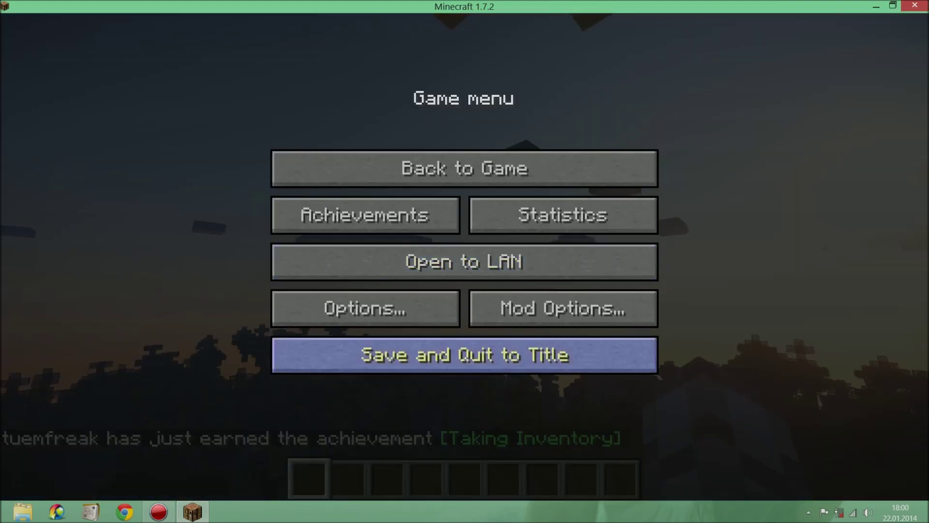
click(465, 354)
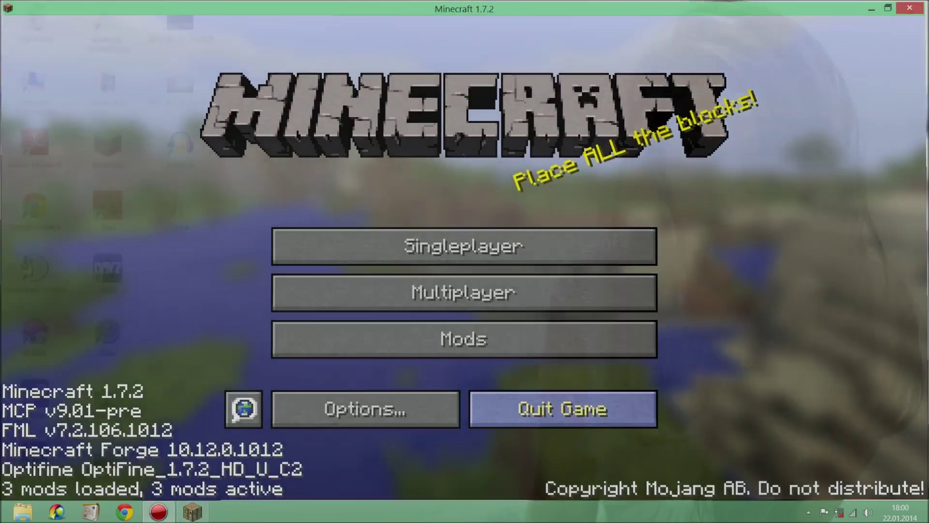
click(562, 409)
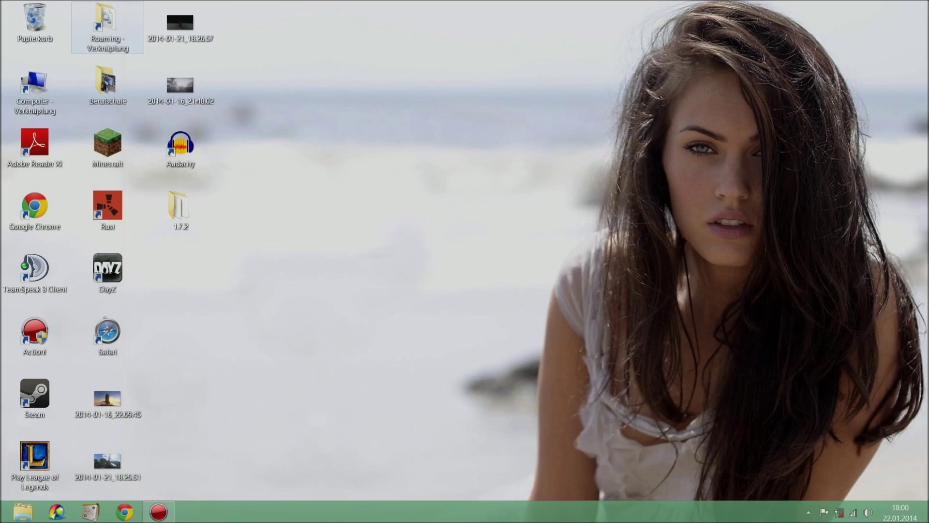
Step: Open the shaderpacks folder inside .minecraft through the desktop's Roaming shortcut and select the SEUS_v10.1_preview1 archive
double_click(107, 27)
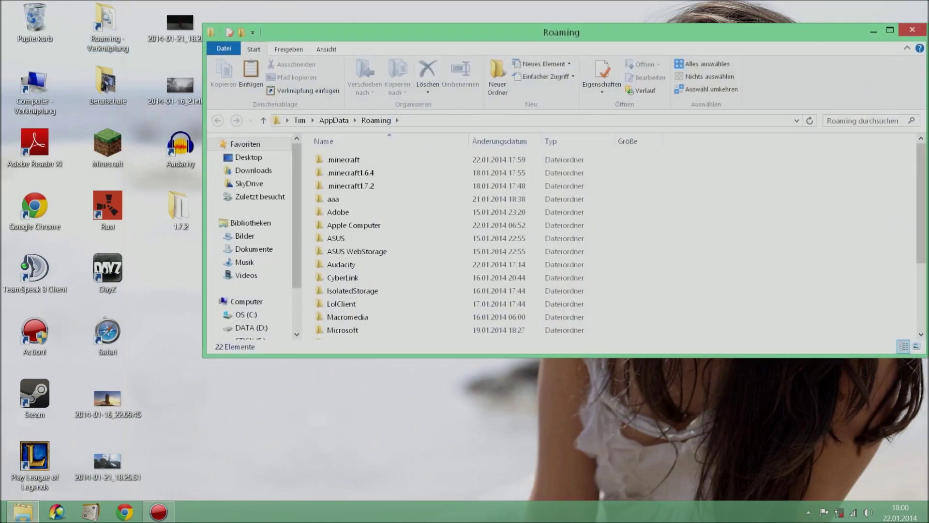
click(350, 186)
double_click(344, 159)
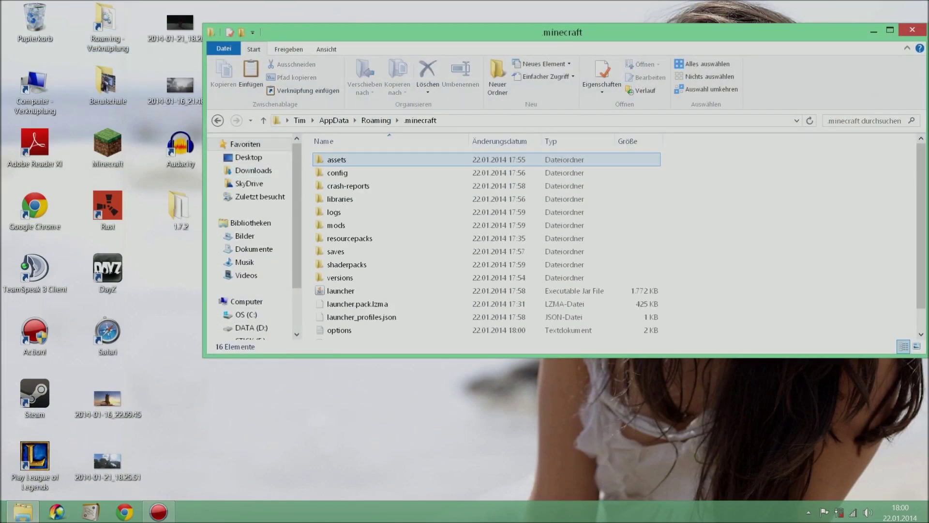
click(349, 238)
click(336, 251)
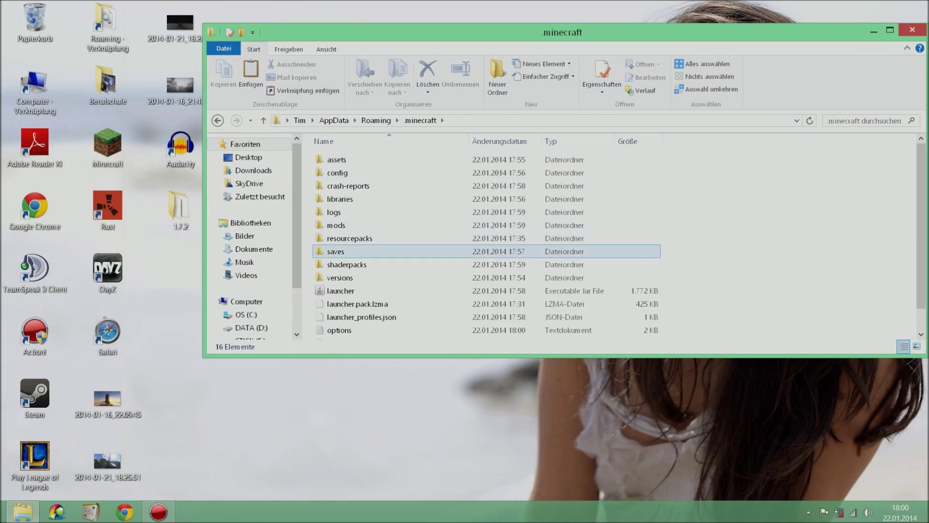
double_click(346, 265)
click(360, 160)
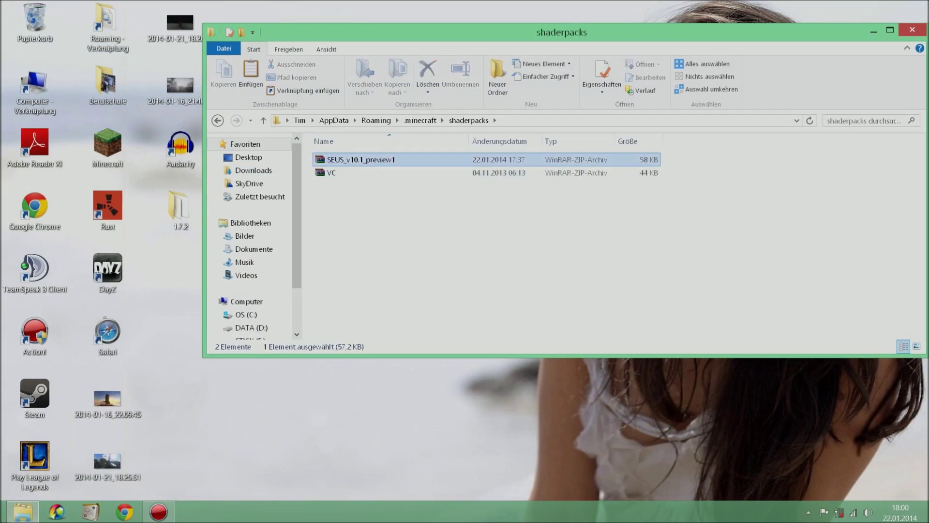
Step: Open composite.fsh from the shaders folder of the SEUS_v10.1_preview1 archive in the Windows Editor
double_click(361, 159)
drag(349, 139, 379, 76)
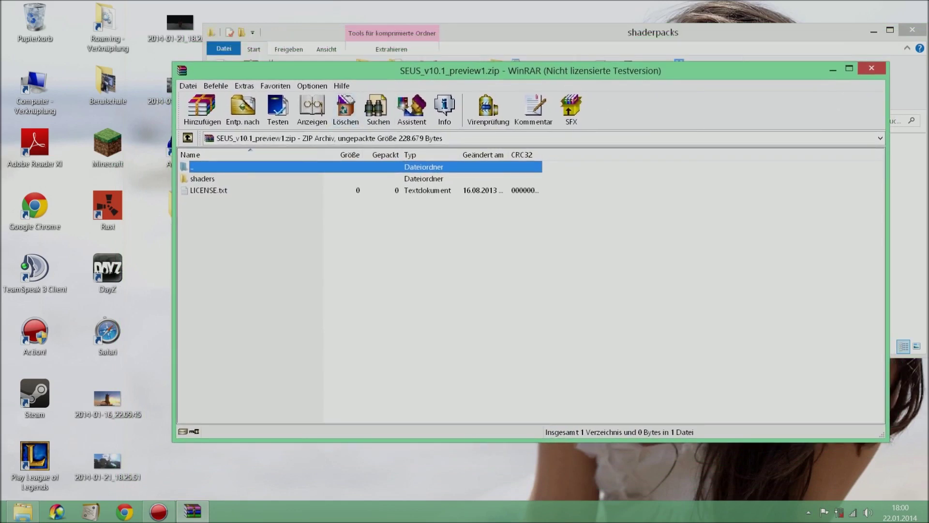
double_click(203, 178)
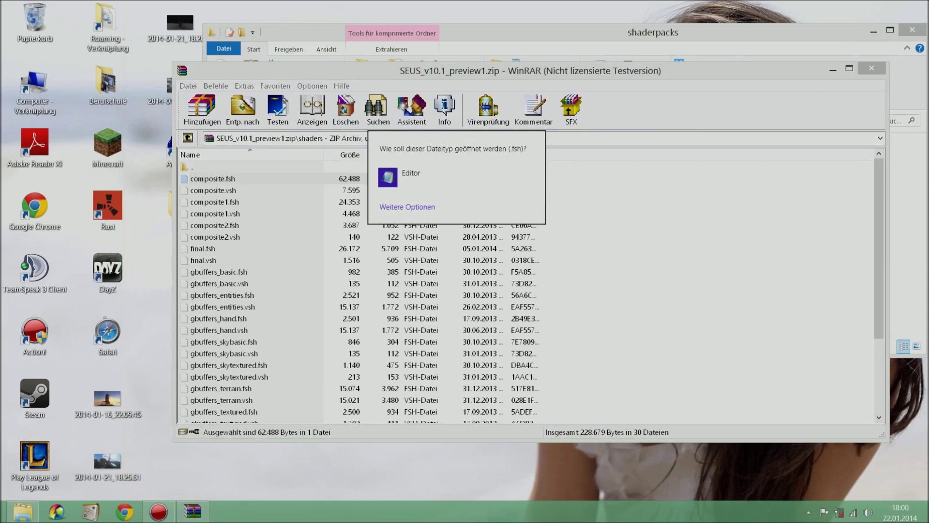
click(457, 177)
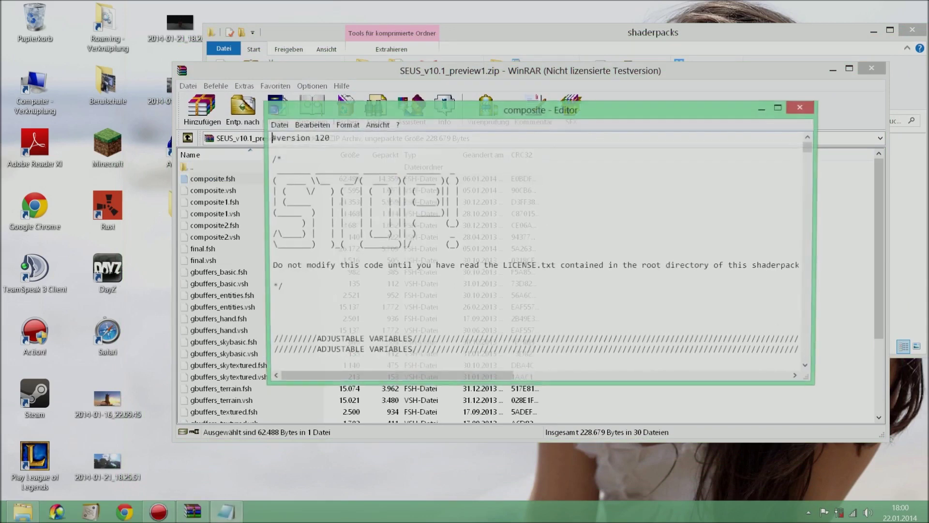
Step: Find "//CalculateClou" in composite.fsh and uncomment the CalculateClouds line by removing its two leading slashes
drag(659, 113, 635, 69)
click(253, 82)
key(Escape)
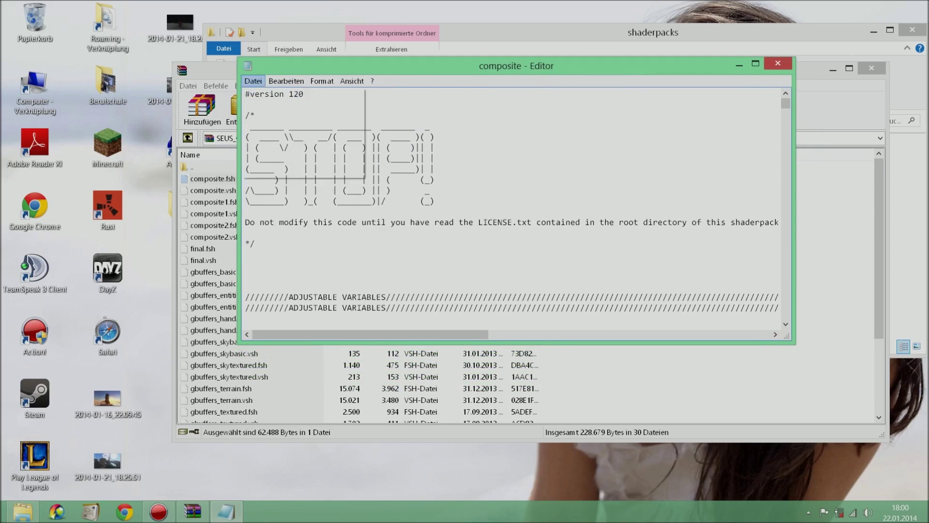
key(Down)
key(Right)
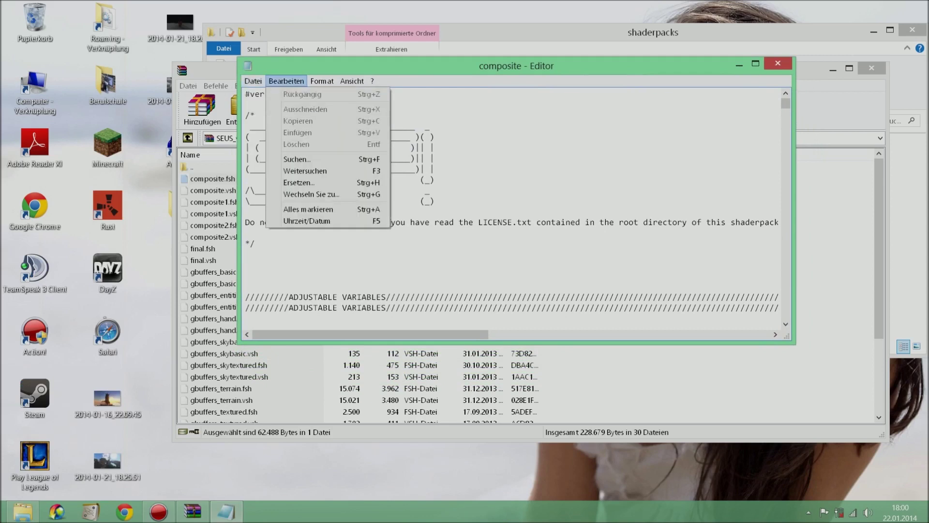
key(ctrl+f)
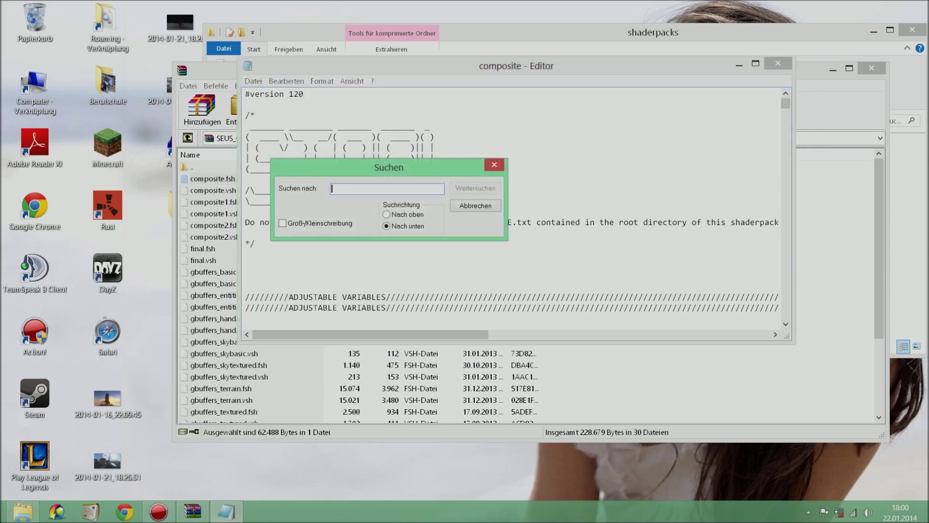
text(//CalculateClou)
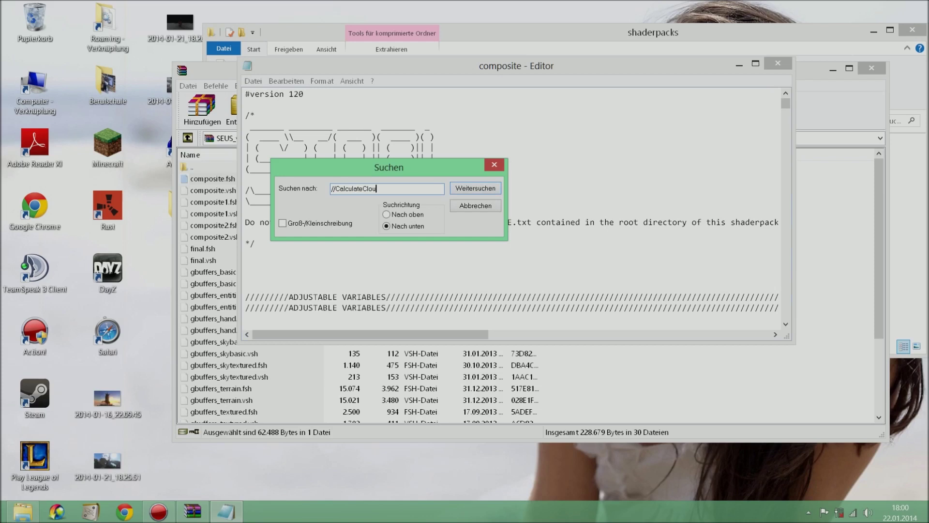
key(Return)
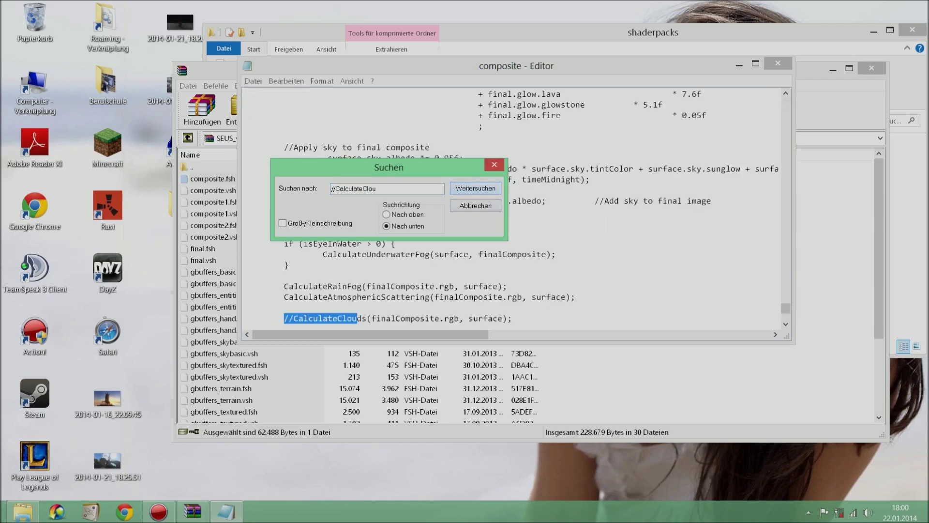
key(Escape)
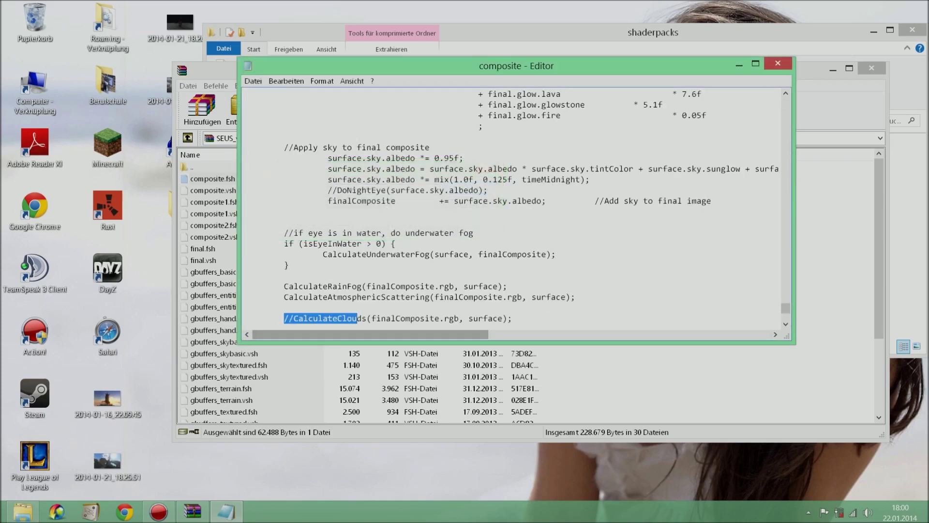
key(Left)
key(BackSpace)
key(BackSpace)
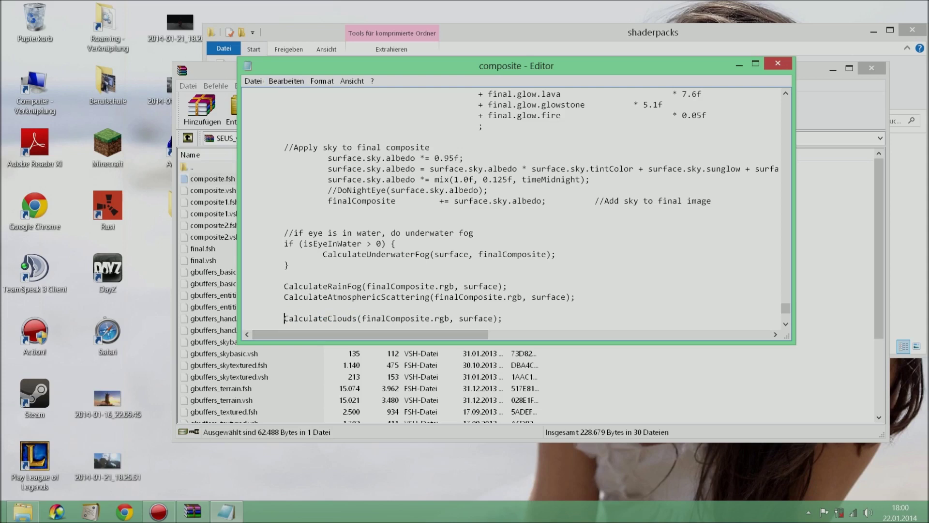
Step: Close composite.fsh without saving the changes, and close the archive and the shaderpacks folder
scroll(513, 208, down, 2)
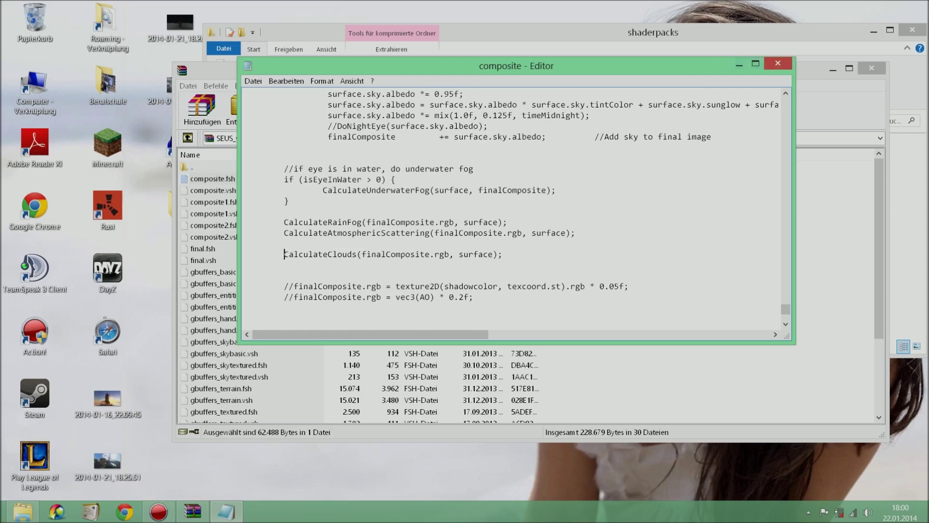
click(777, 63)
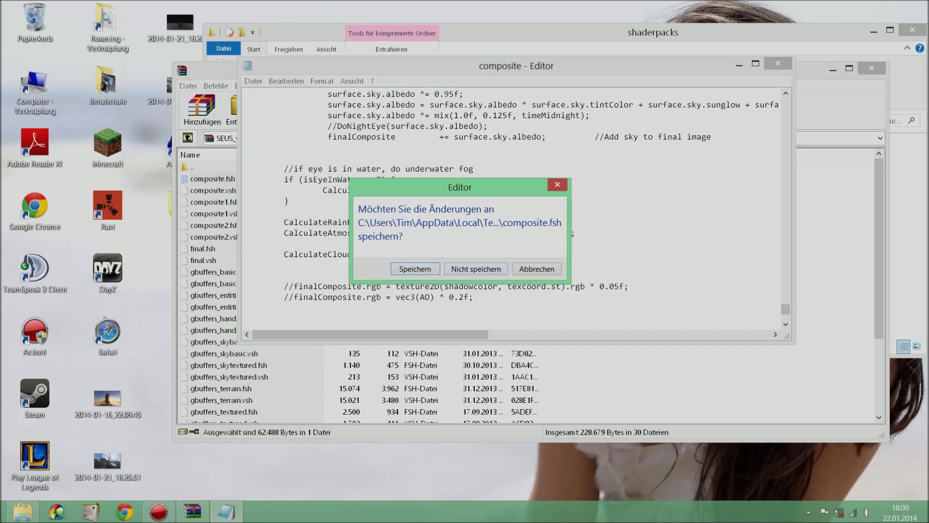
click(477, 268)
key(alt+F4)
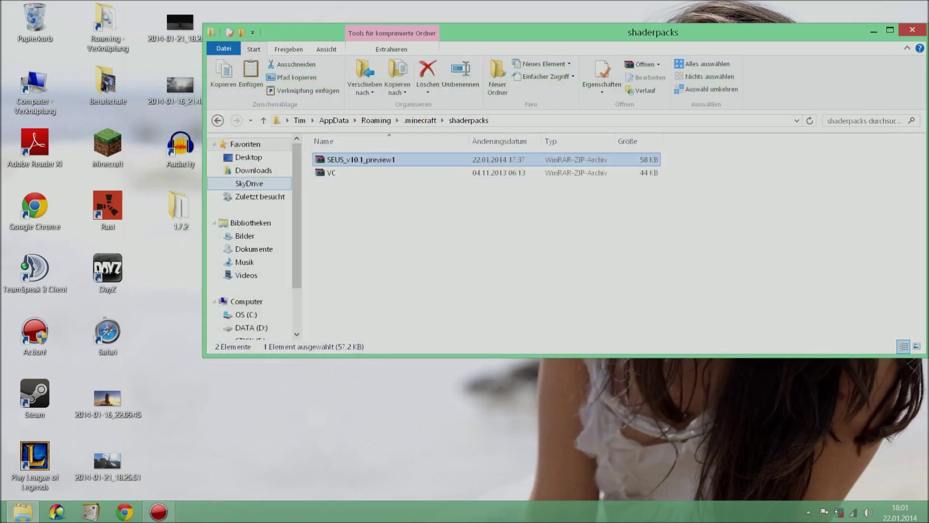
key(alt+F4)
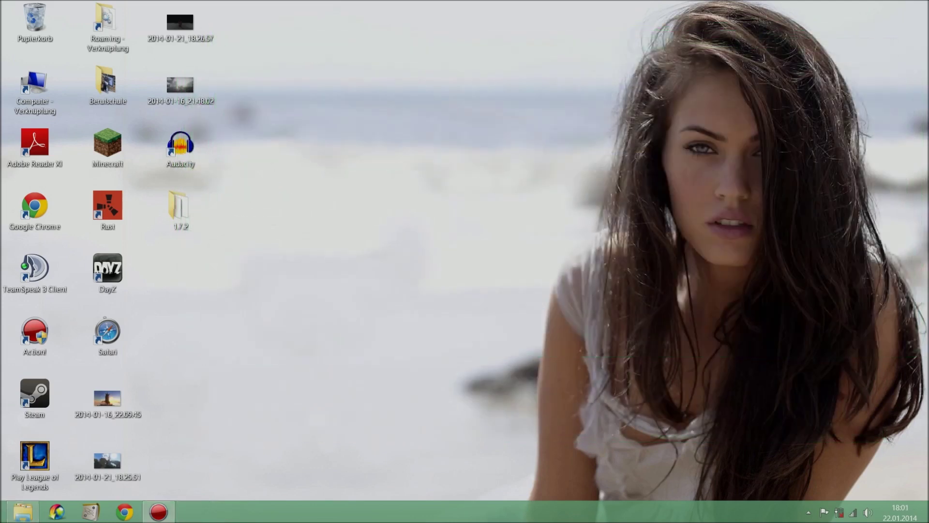
Step: Launch Minecraft with the Forge profile and load the singleplayer world "New World"
double_click(108, 148)
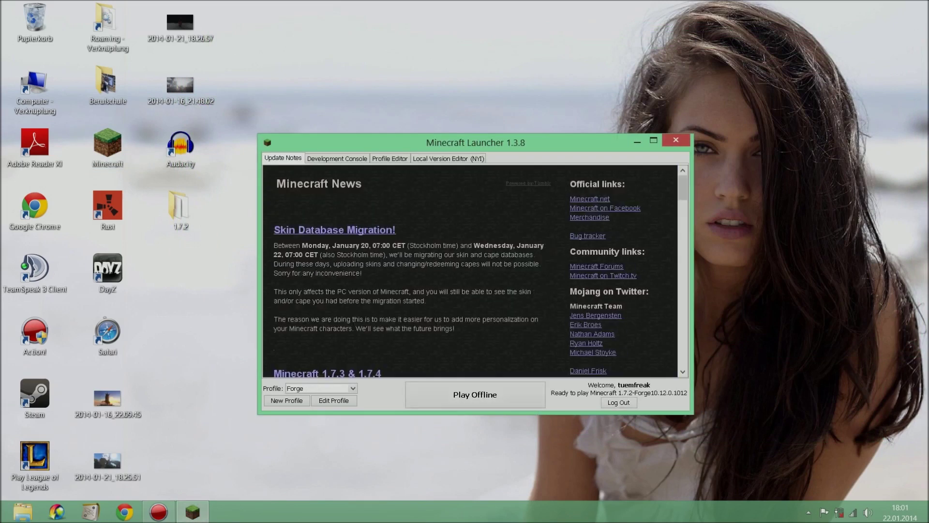
click(475, 394)
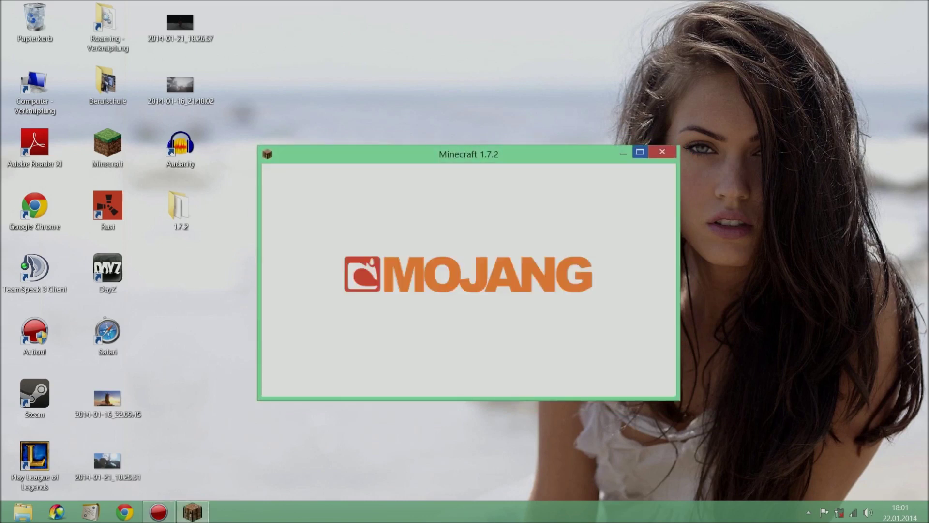
click(468, 277)
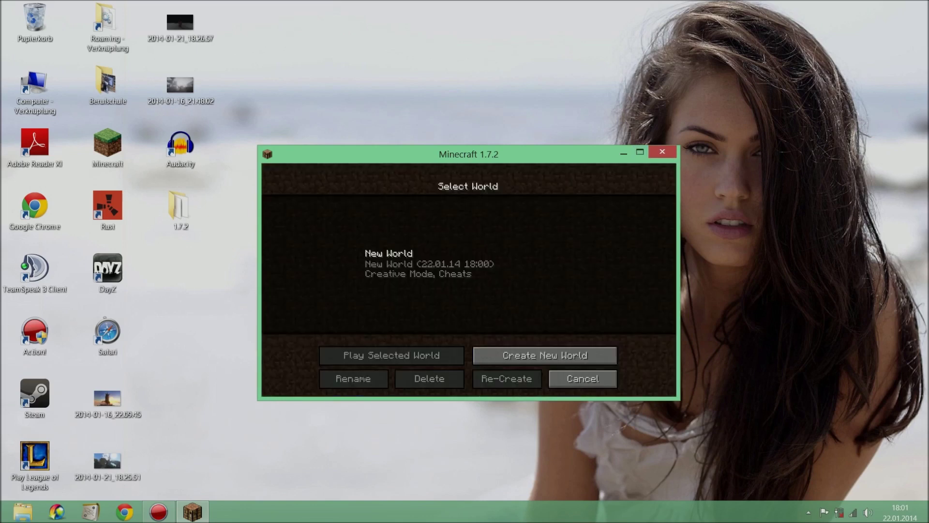
double_click(468, 269)
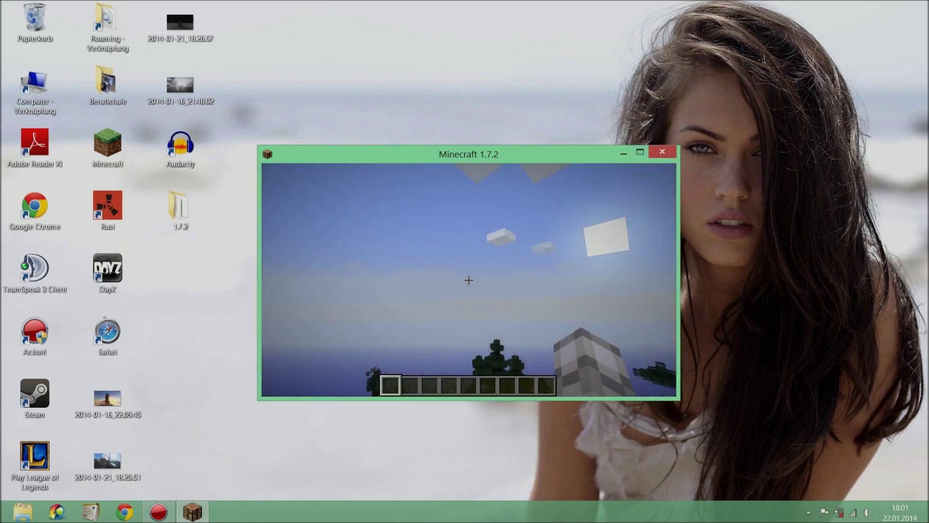
Step: Apply the SEUS shader pack from the in-game shader options, return to the world and maximize the game window
key(Escape)
click(426, 317)
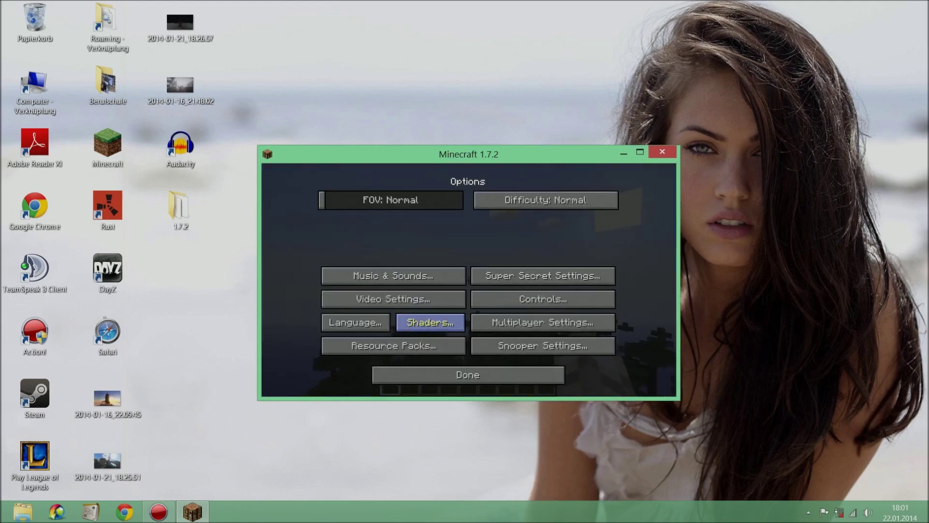
click(428, 322)
click(307, 284)
click(618, 379)
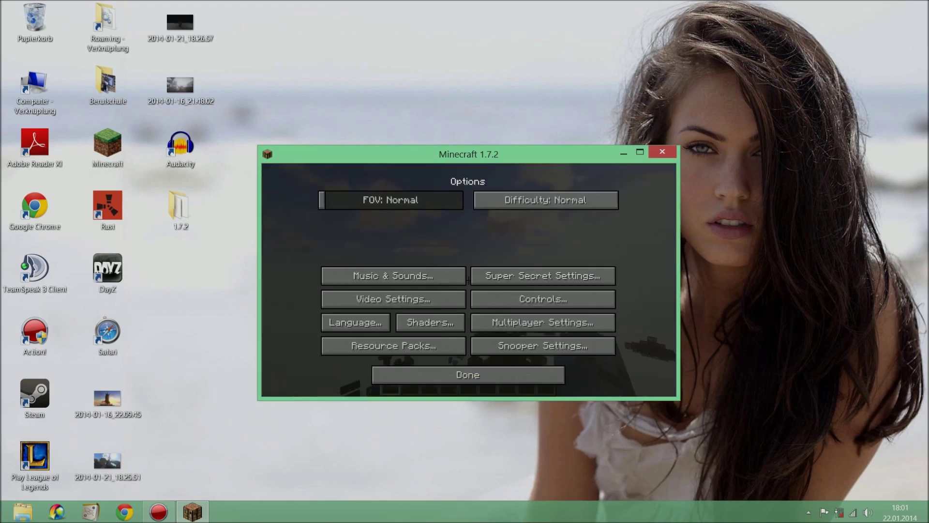
key(Escape)
click(639, 151)
click(639, 167)
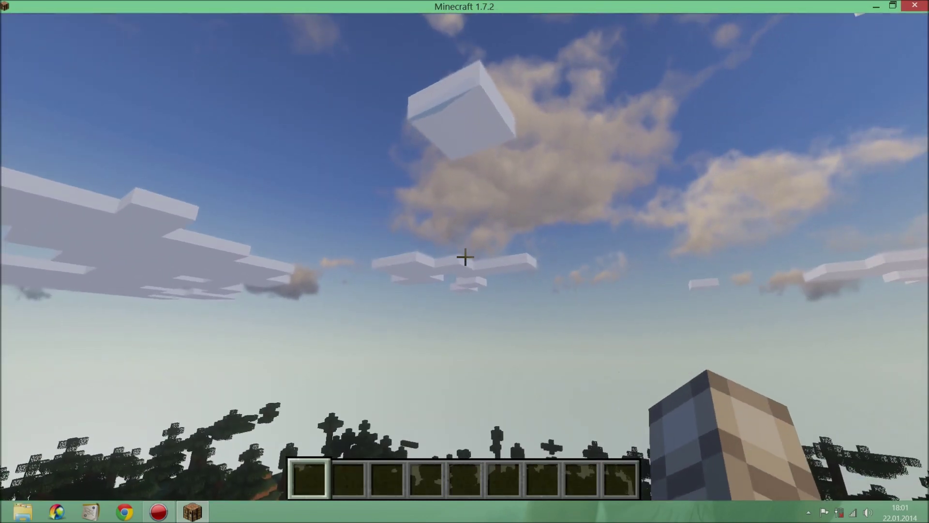
Step: Set Clouds to OFF in the video detail settings and return to the world
key(Escape)
click(364, 300)
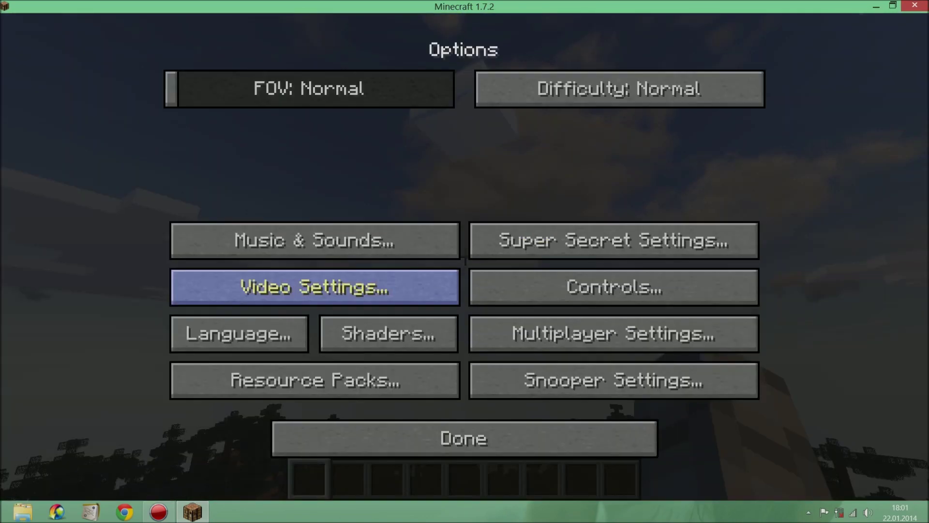
click(315, 292)
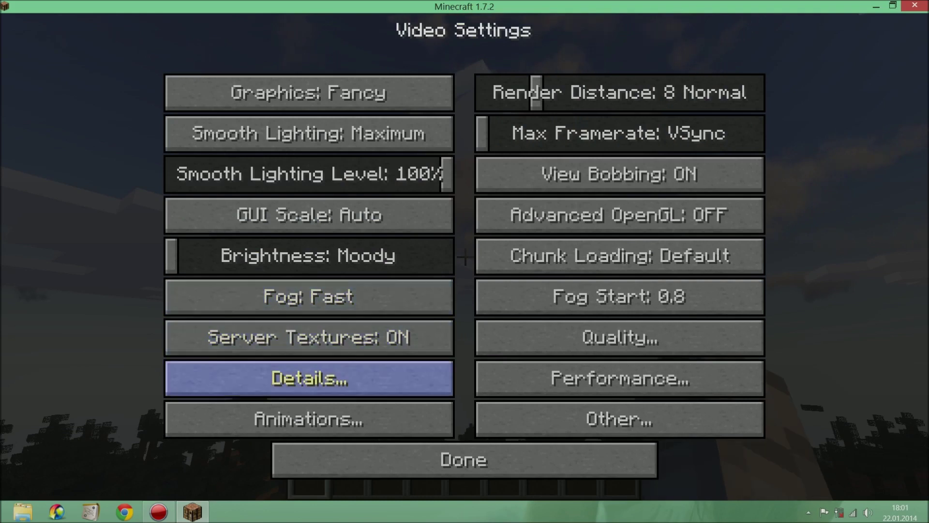
click(309, 378)
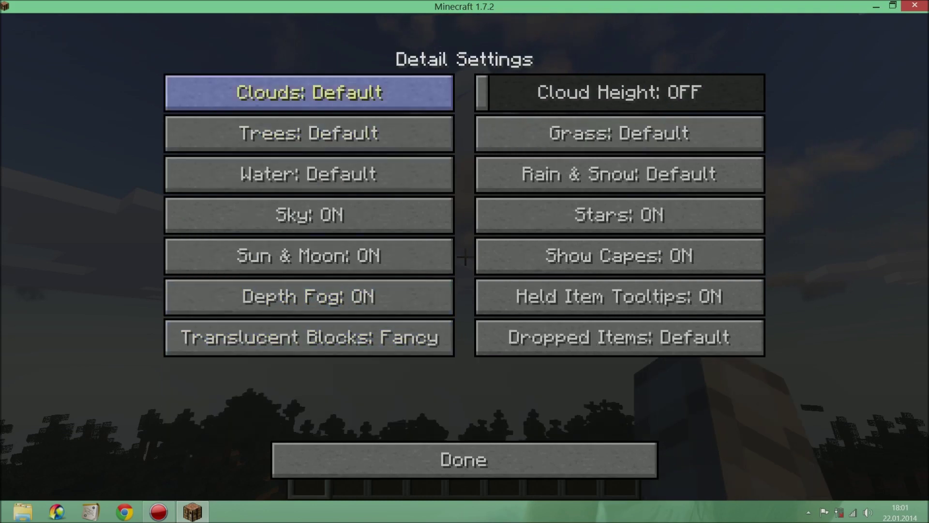
click(310, 92)
click(310, 92)
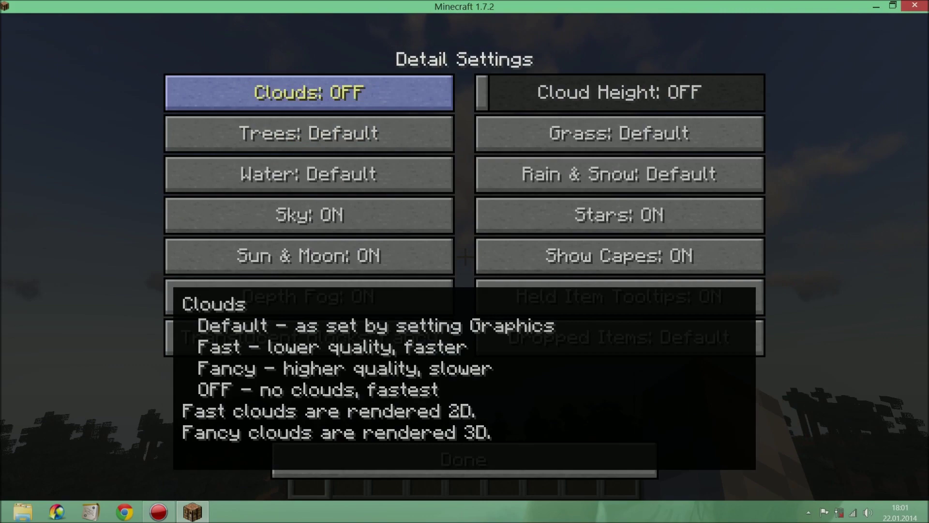
key(Escape)
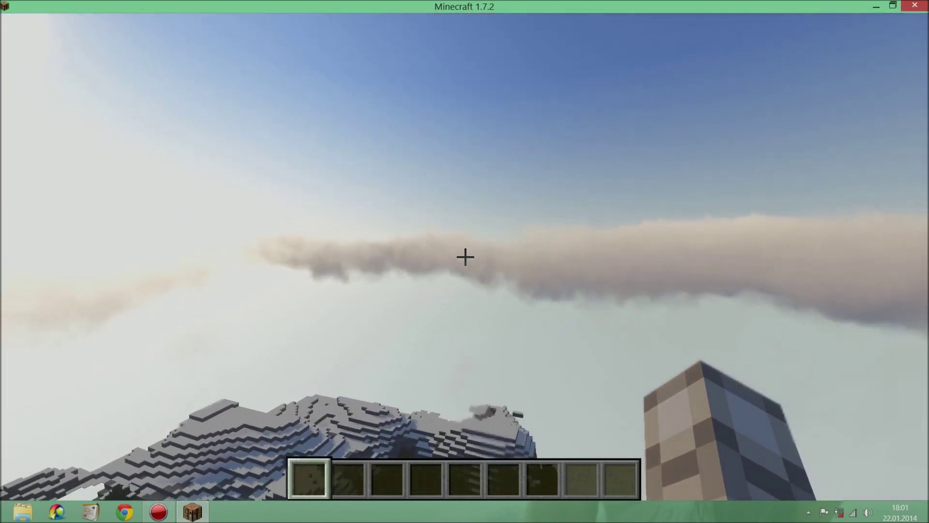
Step: Move through the world and examine how the shader's clouds look in the sky
key(w)
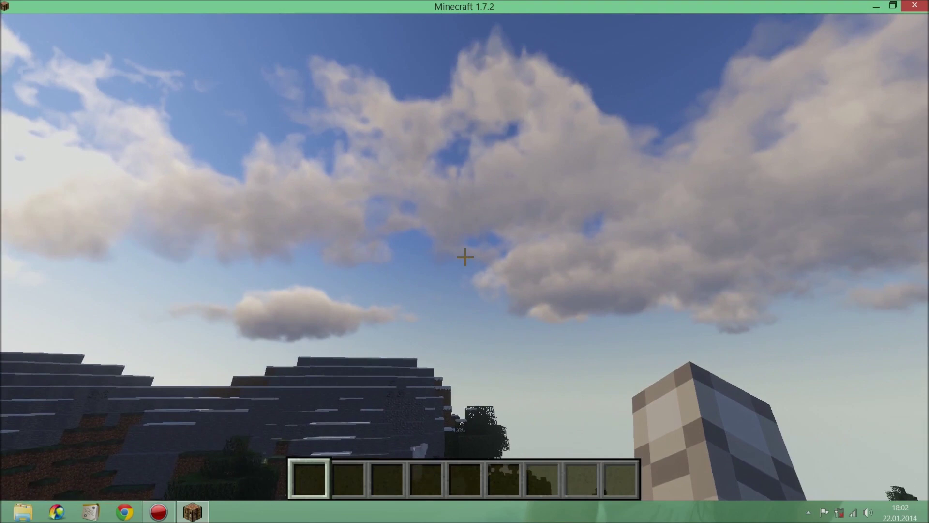
key(t)
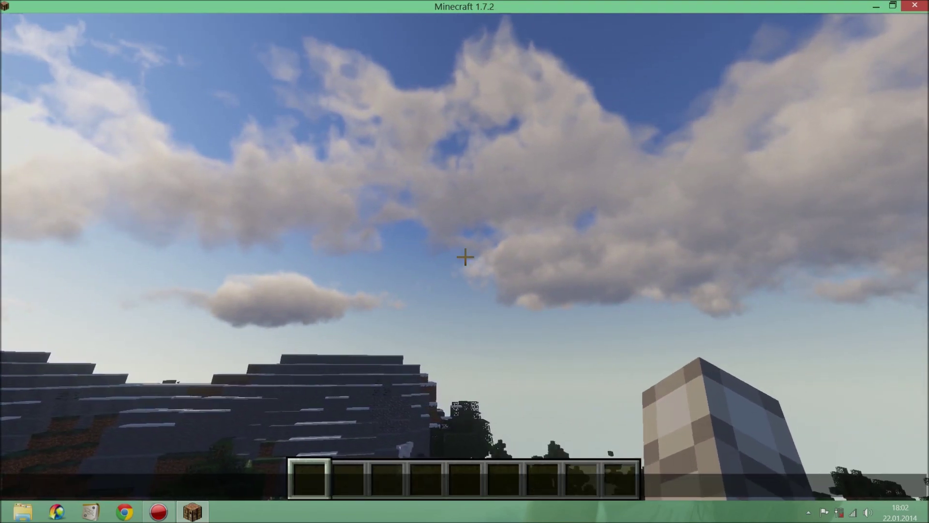
key(Escape)
key(Escape)
click(366, 308)
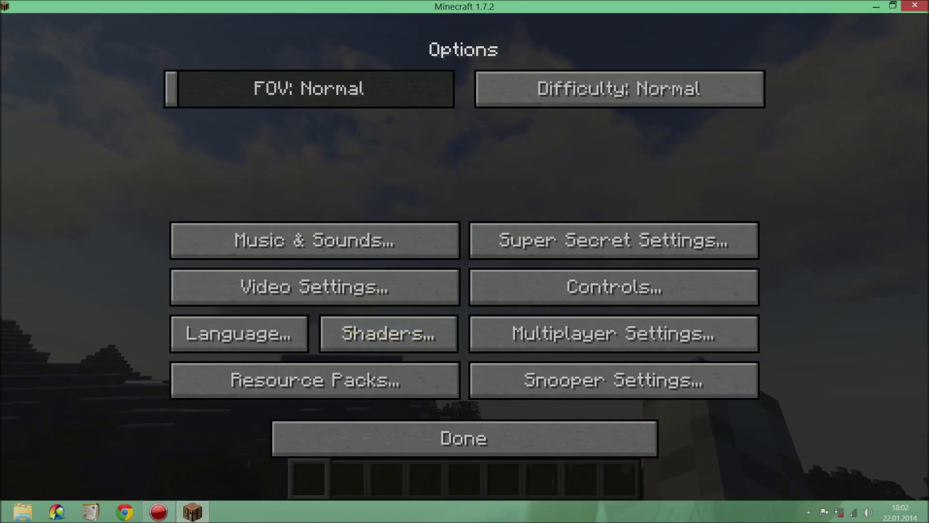
click(284, 241)
drag(268, 88, 172, 89)
key(Escape)
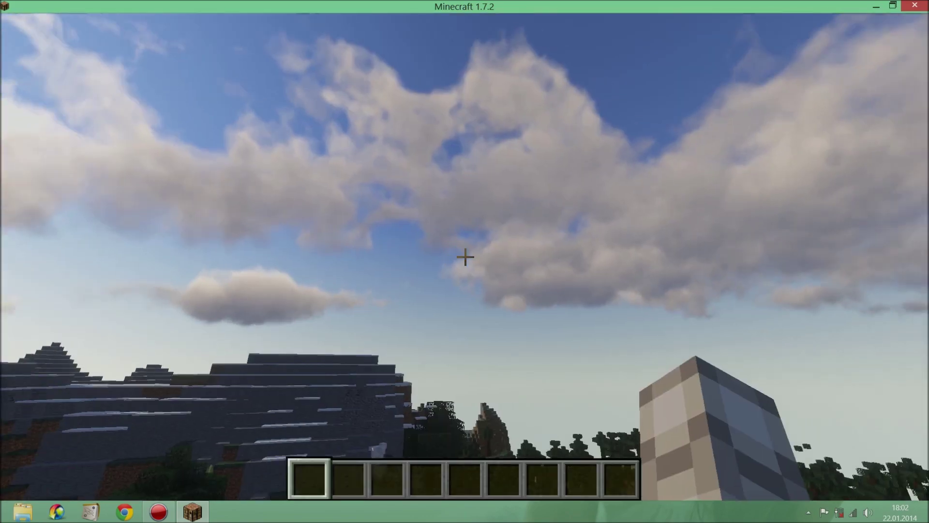
Step: Save and leave the world, and quit the game
key(Escape)
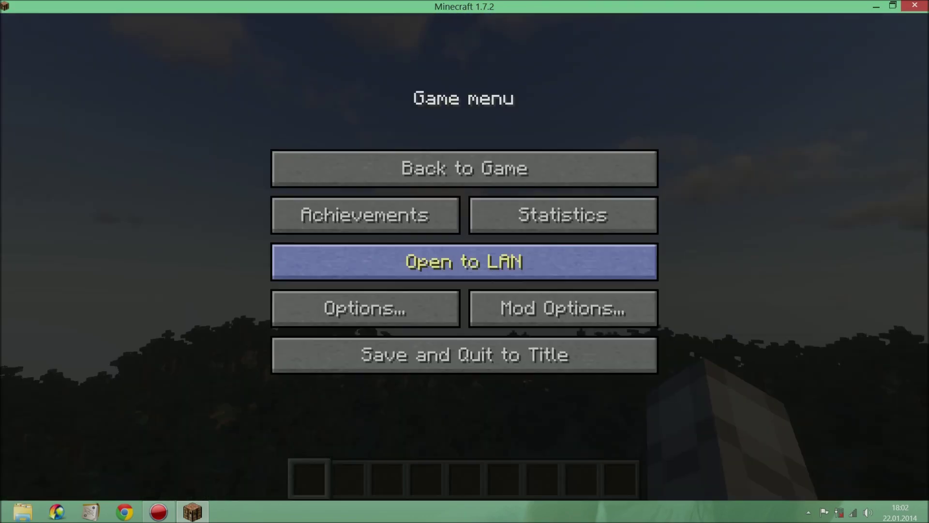
click(464, 355)
click(562, 409)
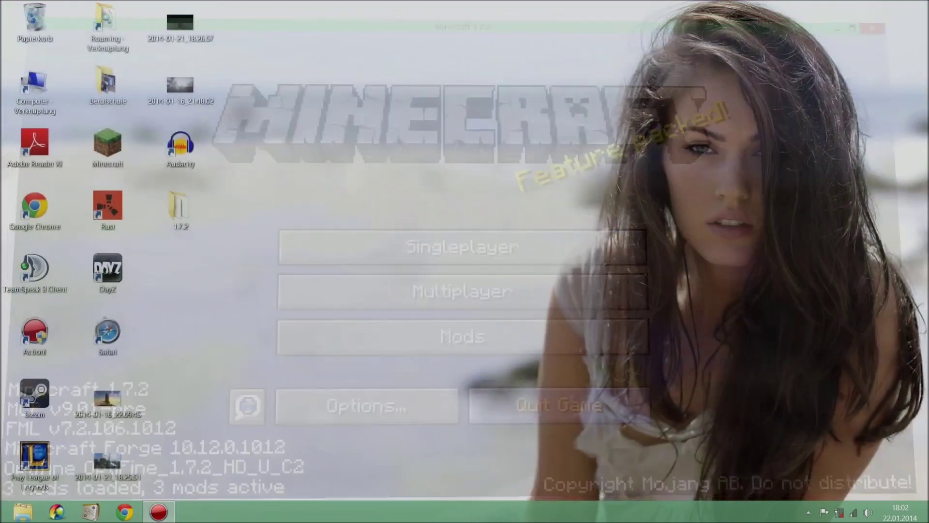
Step: Open the SEUS_v10.1_preview1 archive from the shaderpacks folder inside .minecraft through the desktop's Roaming shortcut
double_click(107, 21)
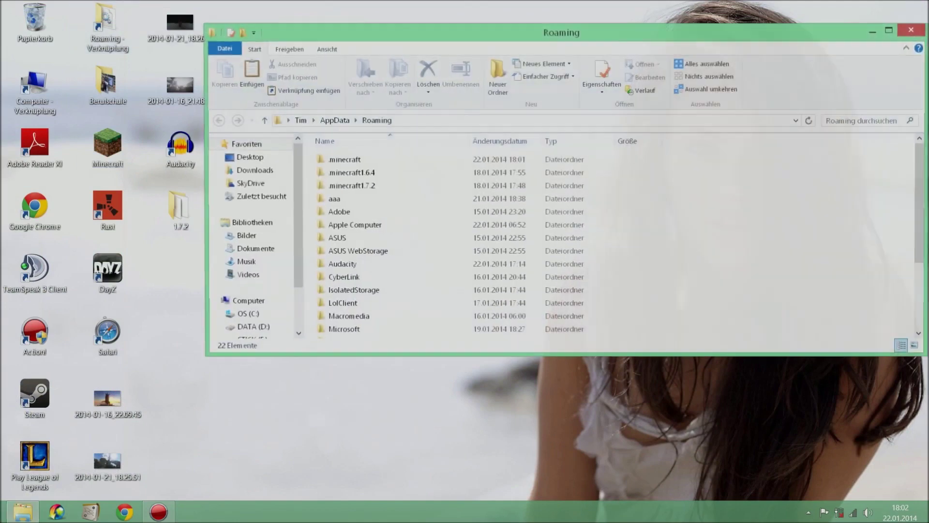
double_click(343, 159)
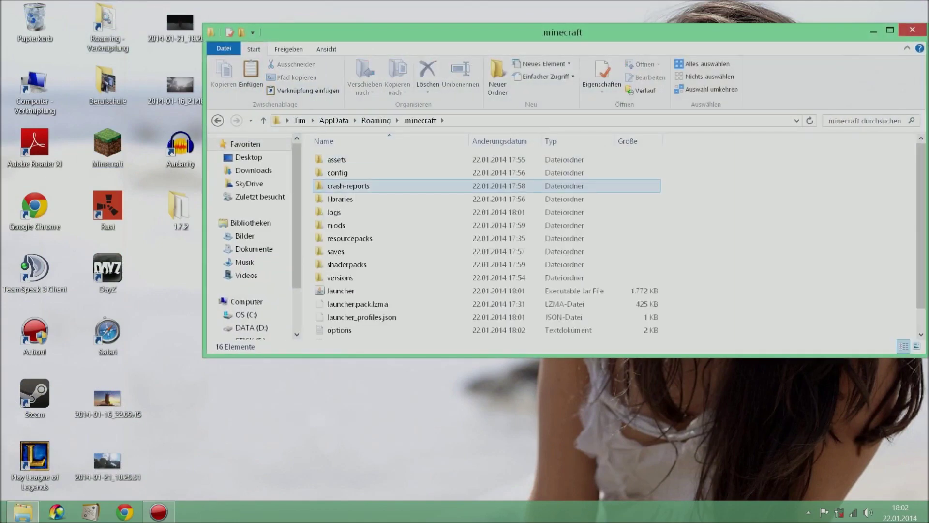
click(335, 251)
double_click(347, 265)
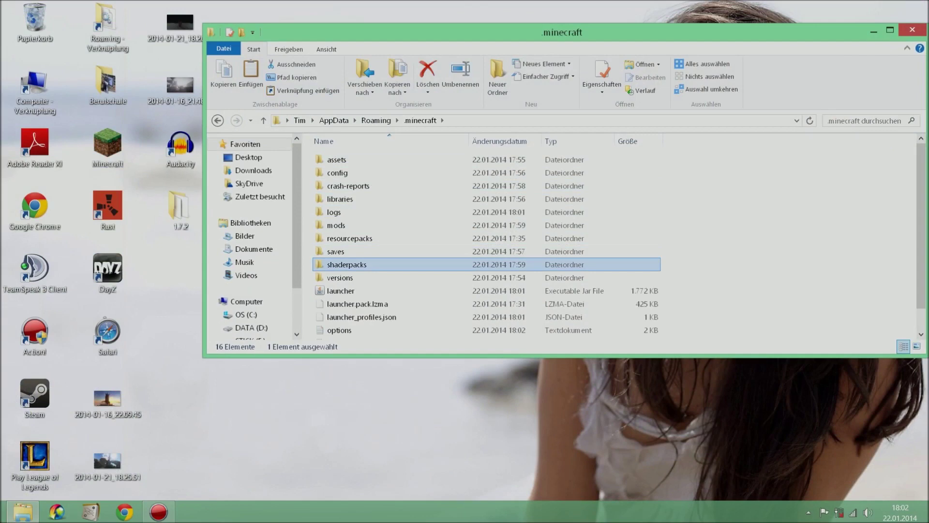
click(361, 160)
double_click(361, 160)
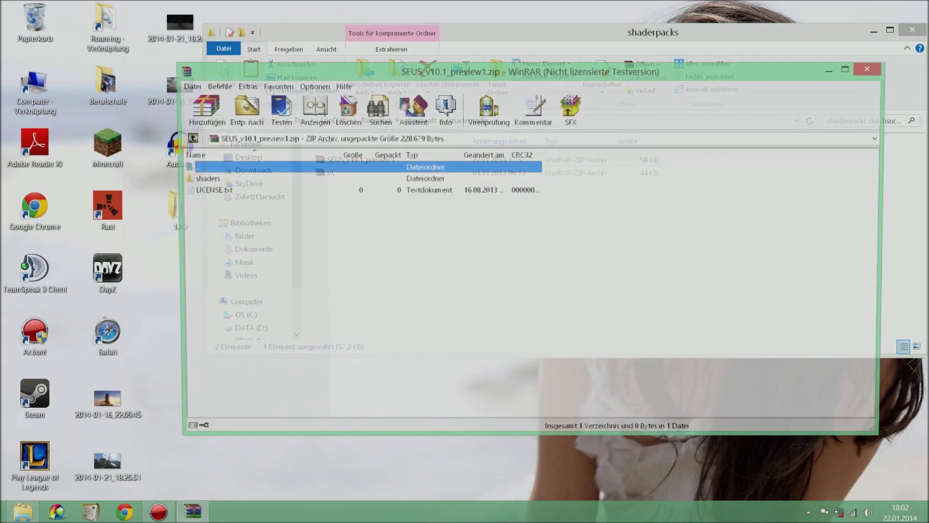
Step: Open composite.fsh from the archive's shaders folder in the Windows Editor
double_click(204, 179)
click(212, 178)
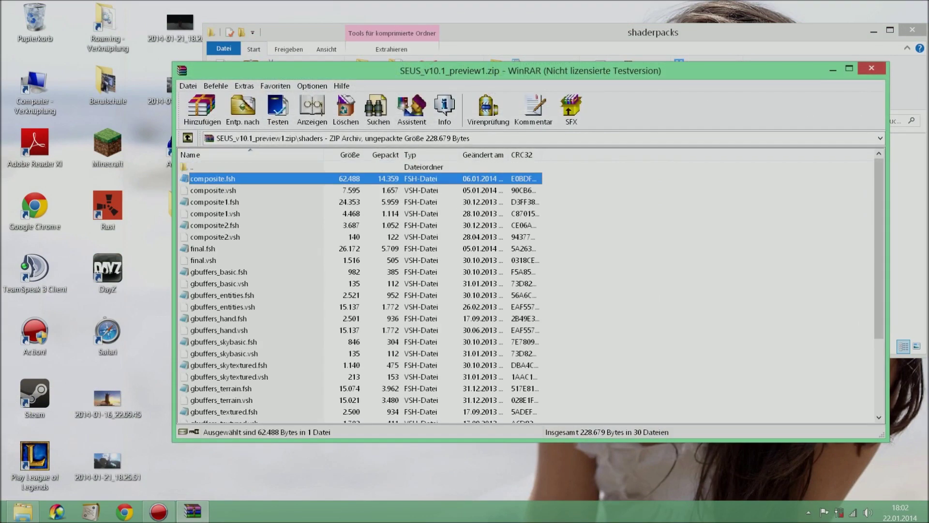
double_click(211, 179)
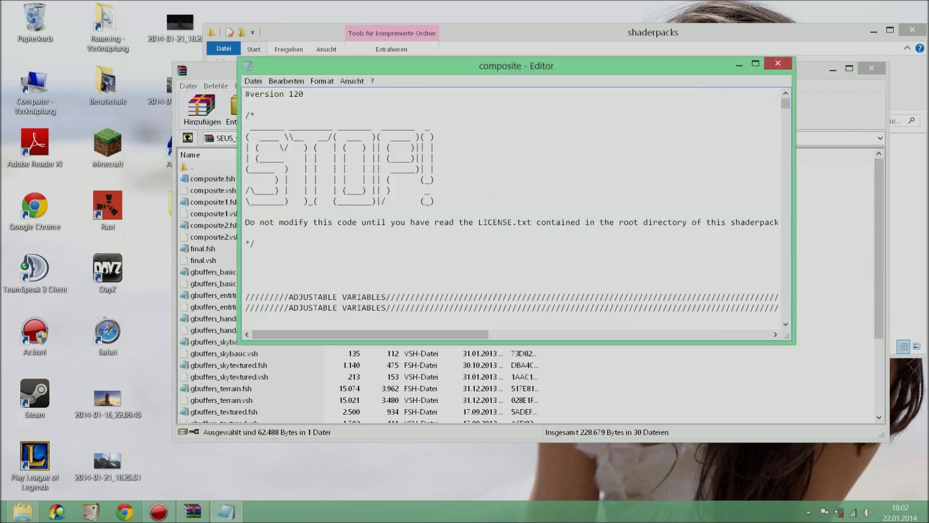
Step: Search composite.fsh for "floatRayI", and shorten the search term to "float" to search again
click(253, 81)
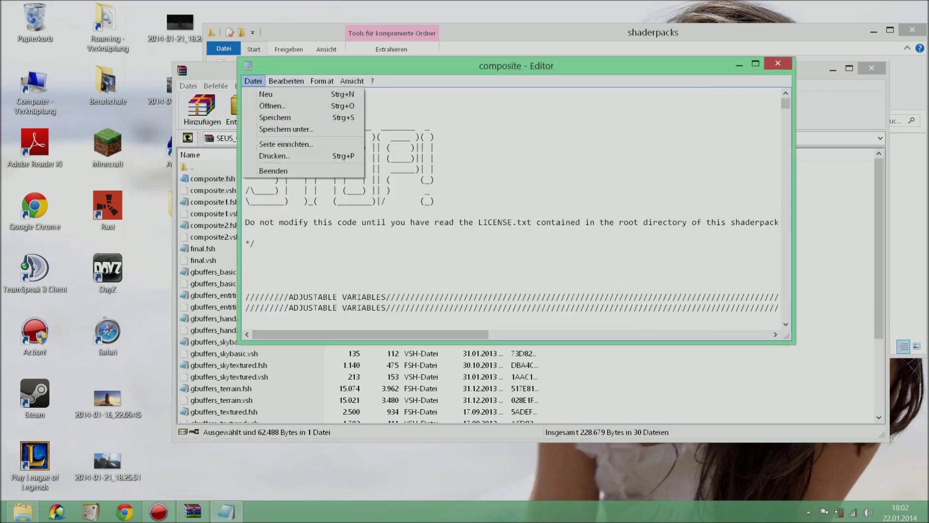
mouse_move(286, 81)
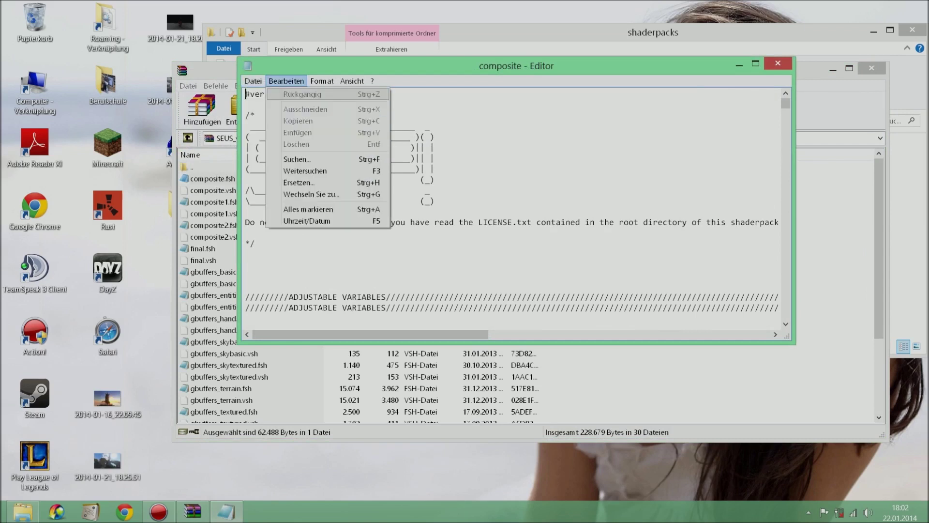
click(287, 158)
text(floatRayl)
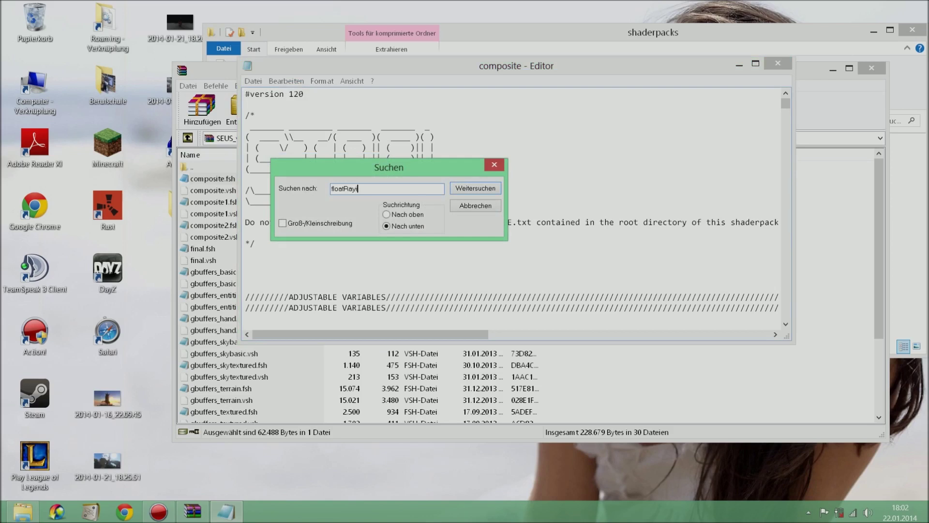
key(Return)
key(Return)
key(shift+Left)
key(shift+Left)
key(shift+Left)
key(shift+Left)
key(BackSpace)
key(Return)
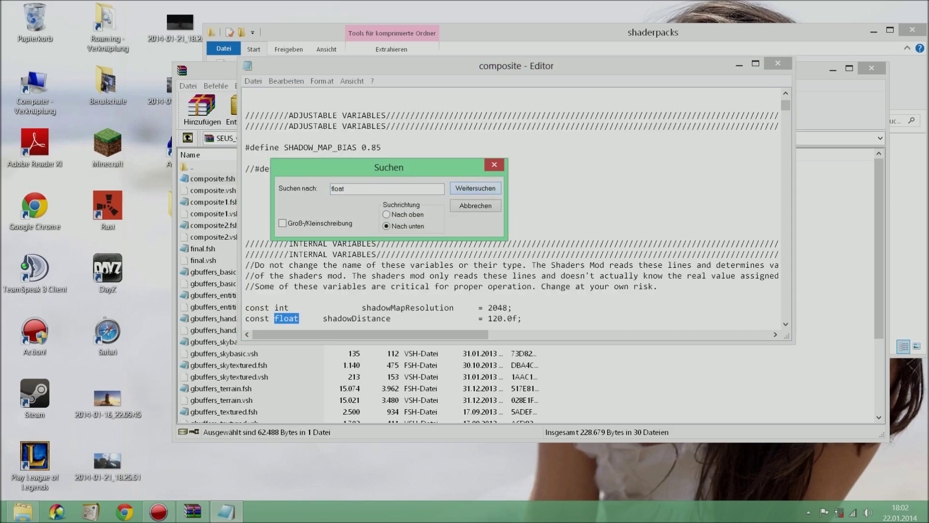
Step: Refine the search in composite.fsh to "float rayI" to locate the rayIncrement line, and close the search
text(r)
key(Return)
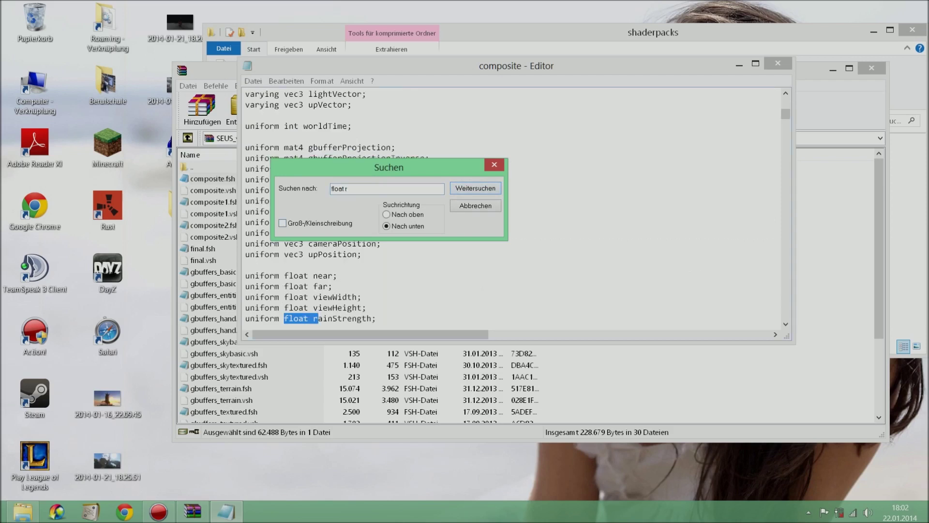
text(ay)
key(Return)
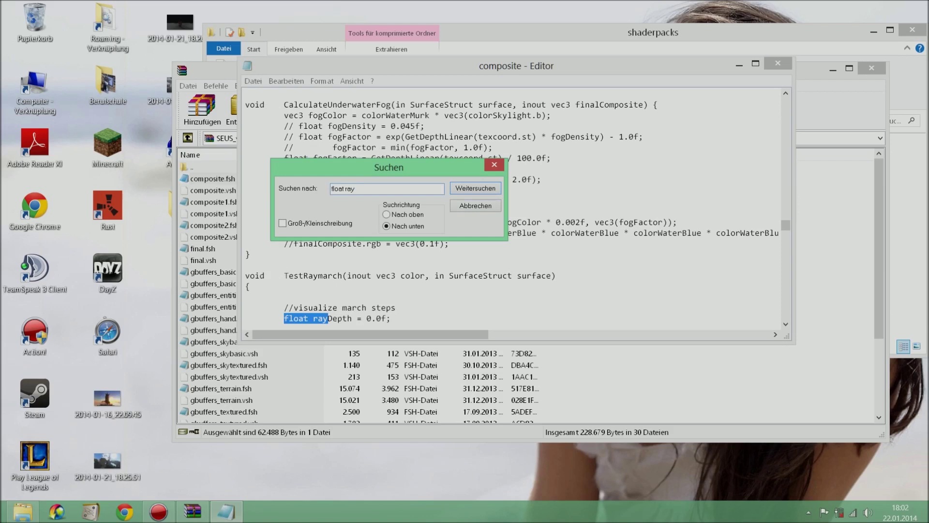
key(Return)
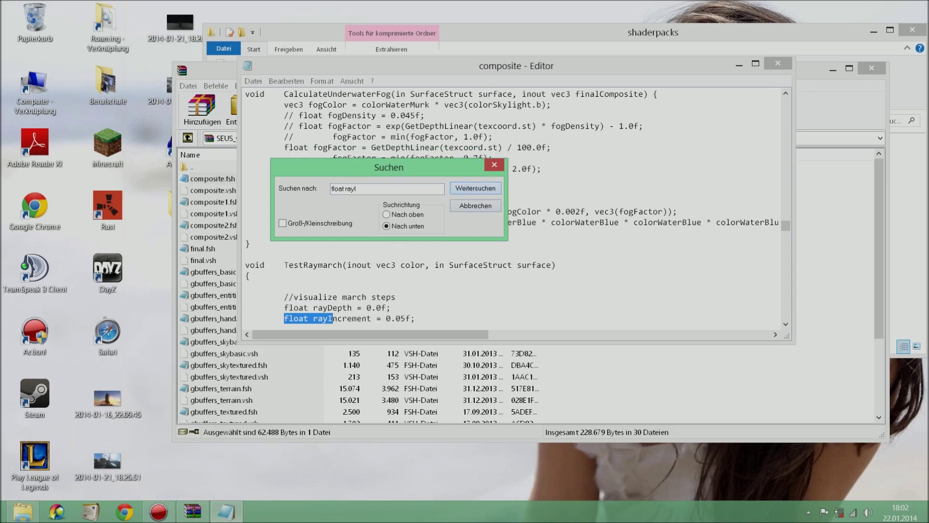
key(Escape)
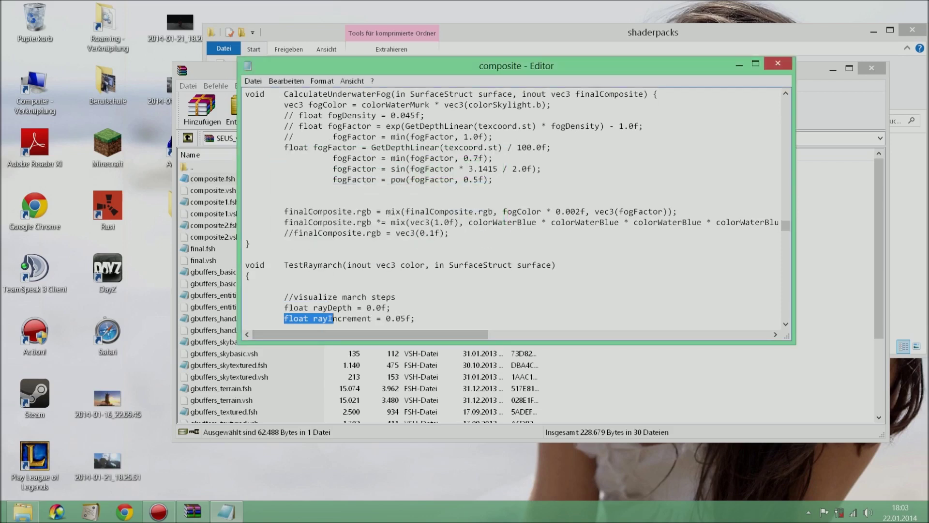
Step: Try a different rayIncrement value in the TestRaymarch function of composite.fsh, and close the file without saving
scroll(513, 207, down, 1)
click(333, 287)
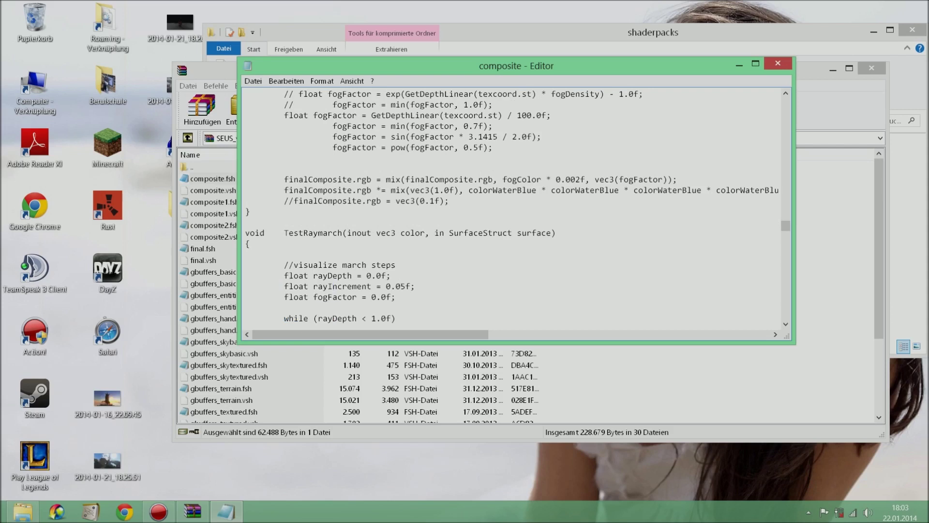
click(401, 287)
text(2)
key(BackSpace)
key(BackSpace)
text(3)
key(BackSpace)
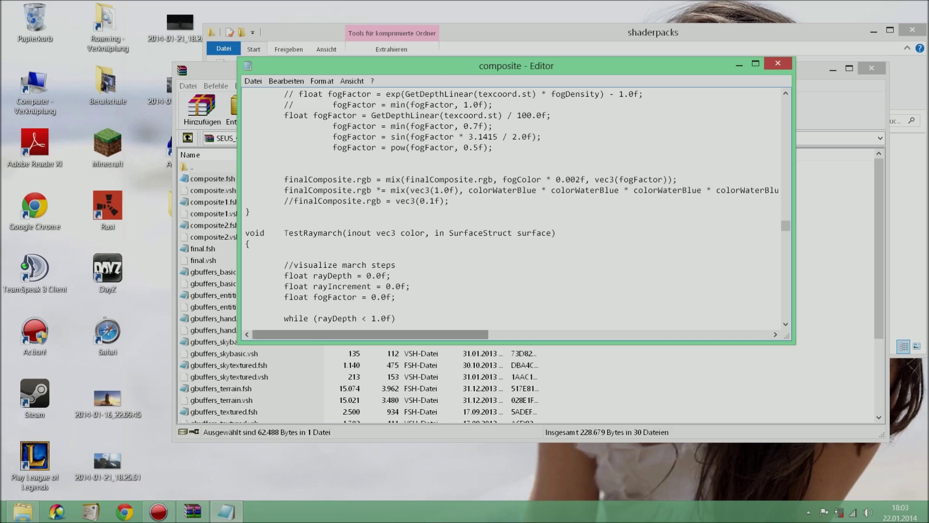
click(778, 64)
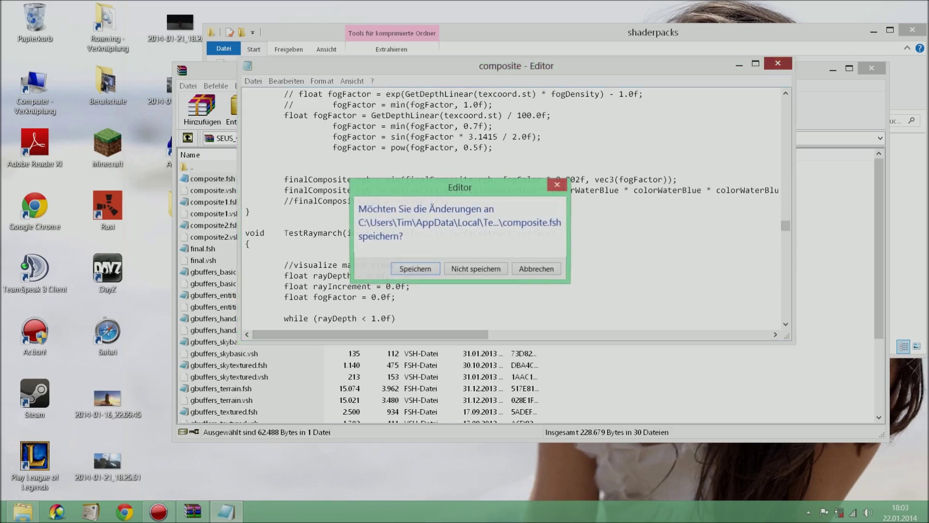
click(476, 269)
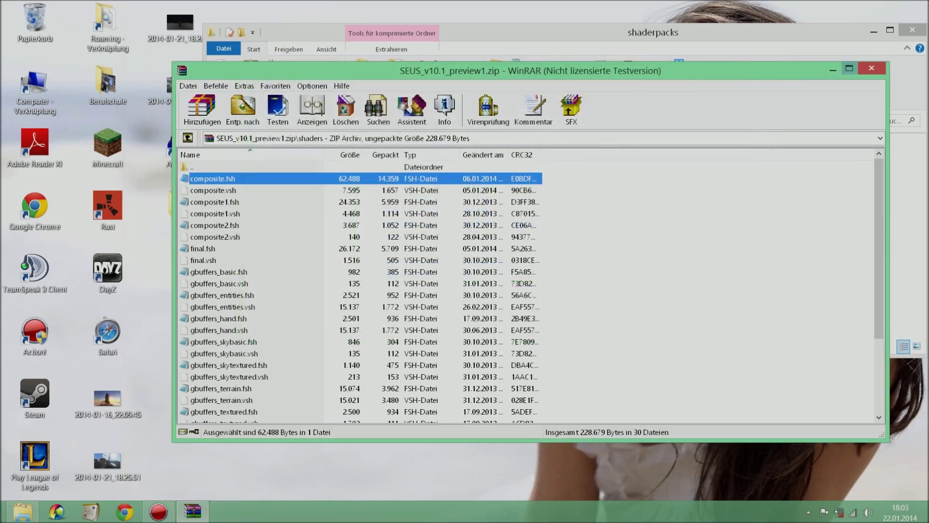
Step: Close the SEUS archive and the shaderpacks folder, and view the desktop screenshot 2014-01-16_21.48.02
key(alt+F4)
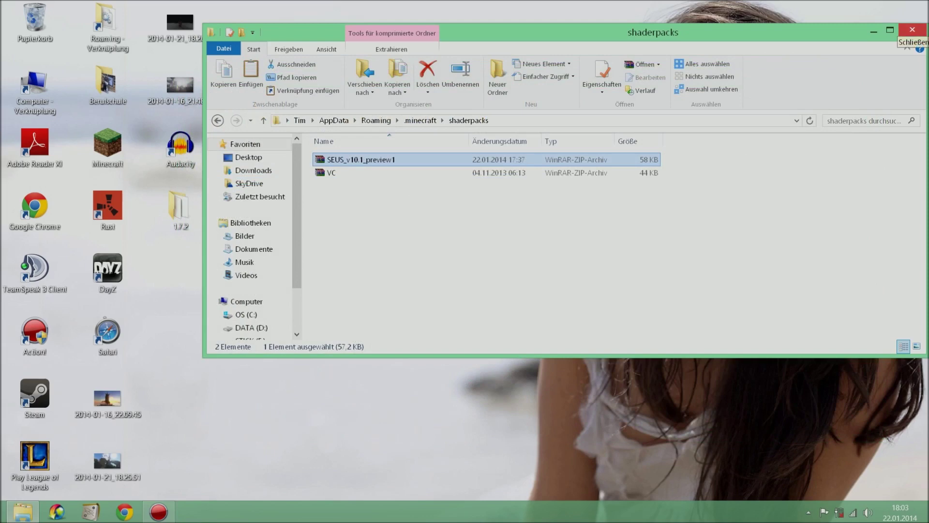
click(913, 30)
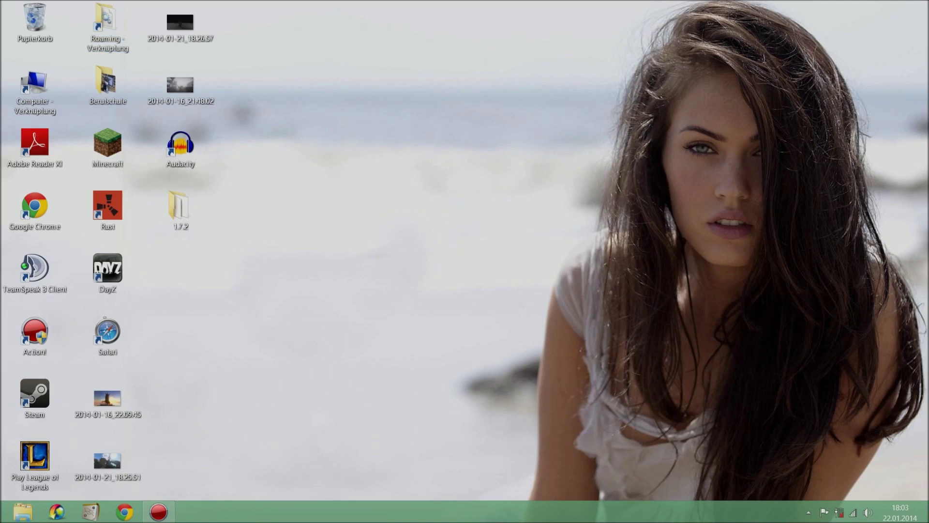
double_click(180, 86)
drag(636, 52, 623, 30)
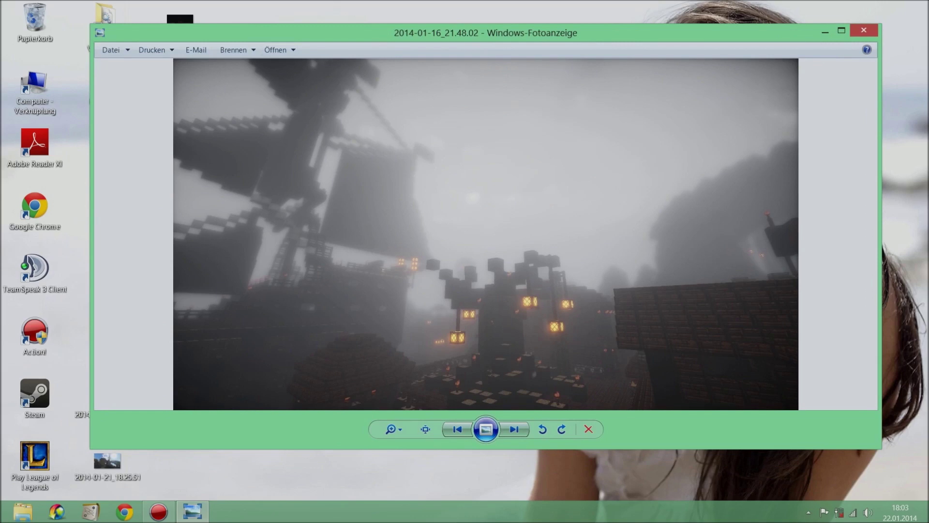
click(864, 31)
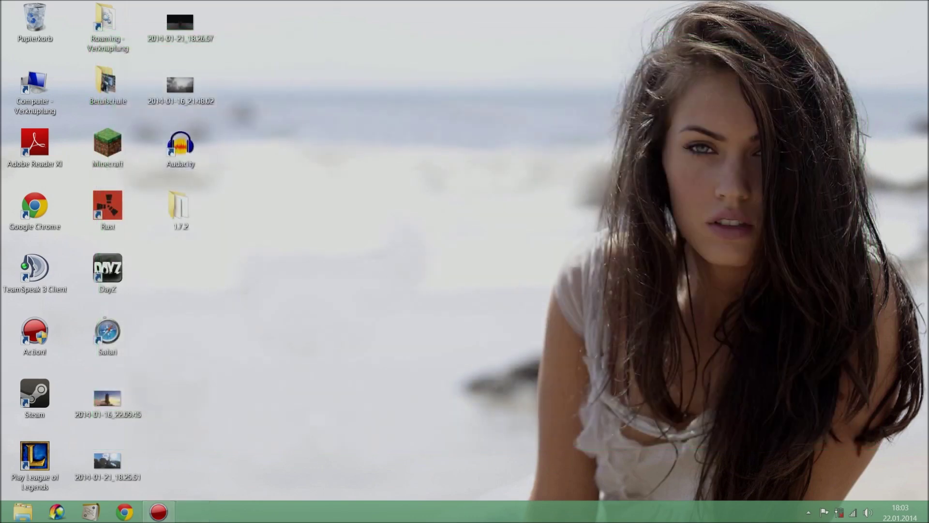
Step: Copy the John Smith folder from resourcepacks inside the desktop's 1.7.2 folder, and close the window
double_click(108, 25)
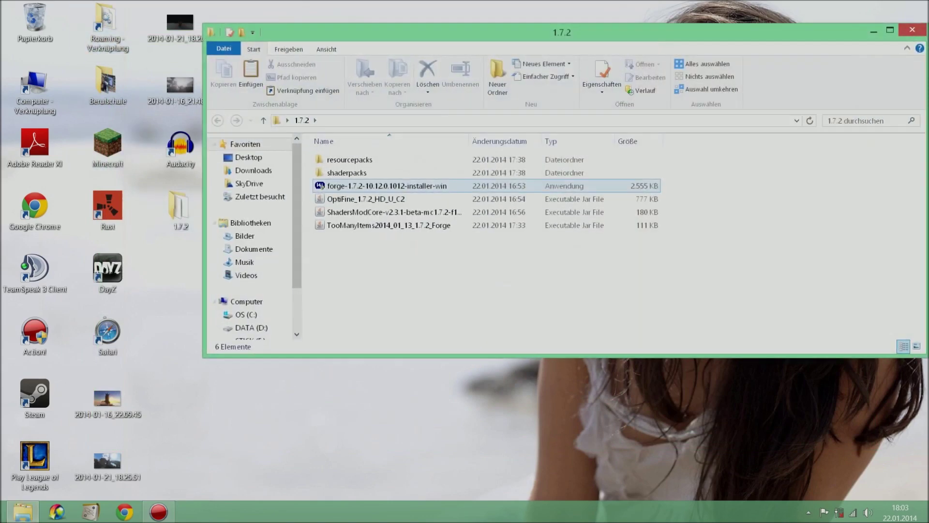
double_click(348, 159)
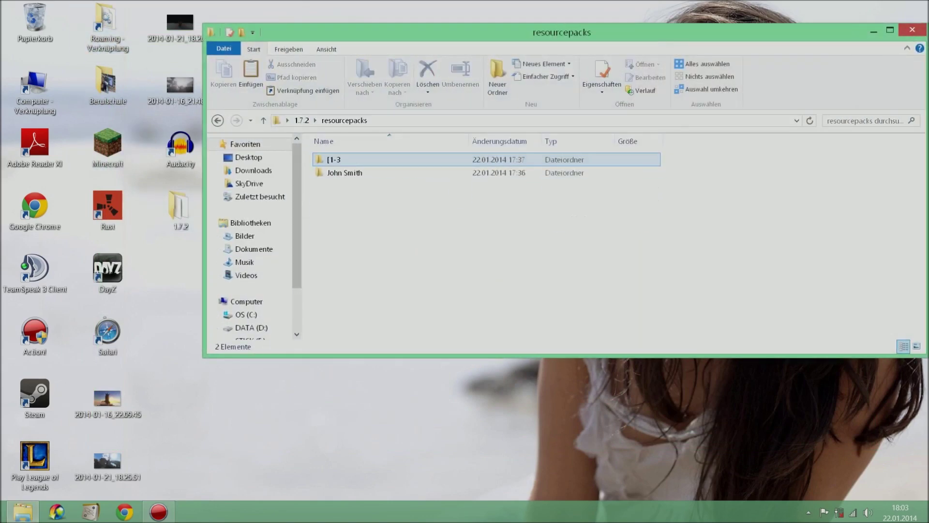
click(347, 173)
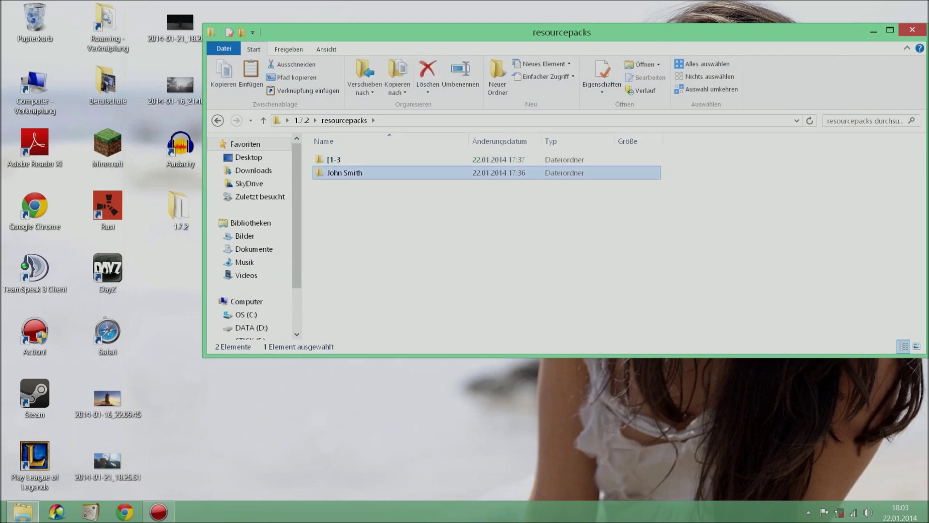
click(912, 29)
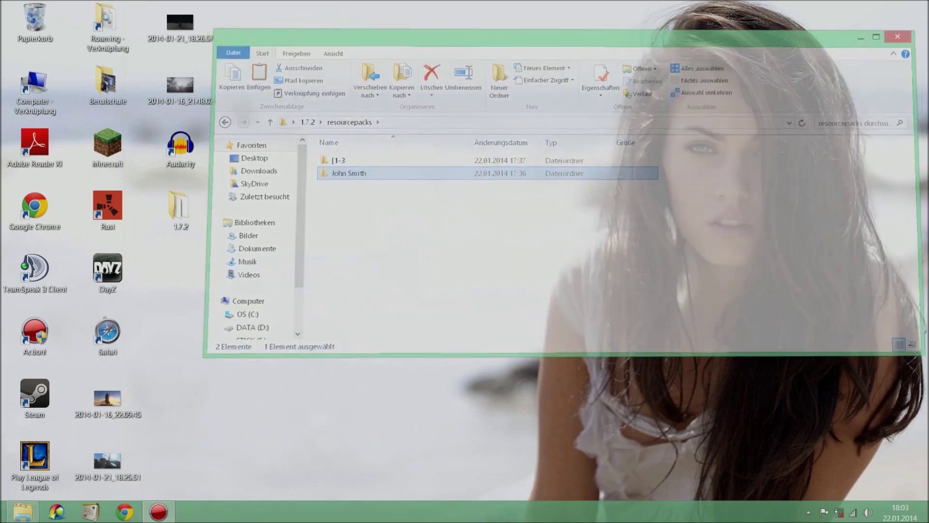
Step: Paste the copied resource pack into the resourcepacks folder of .minecraft, reached through the desktop's Roaming shortcut
double_click(108, 27)
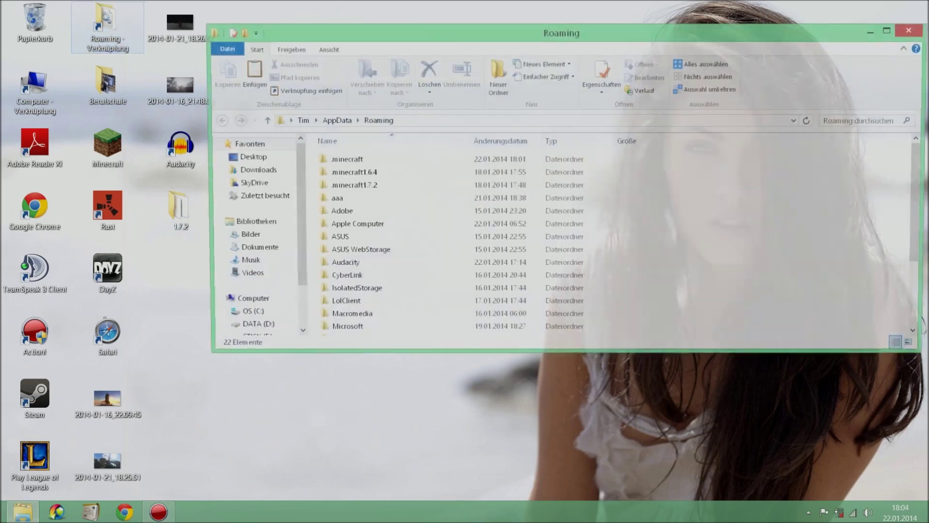
click(344, 160)
key(Return)
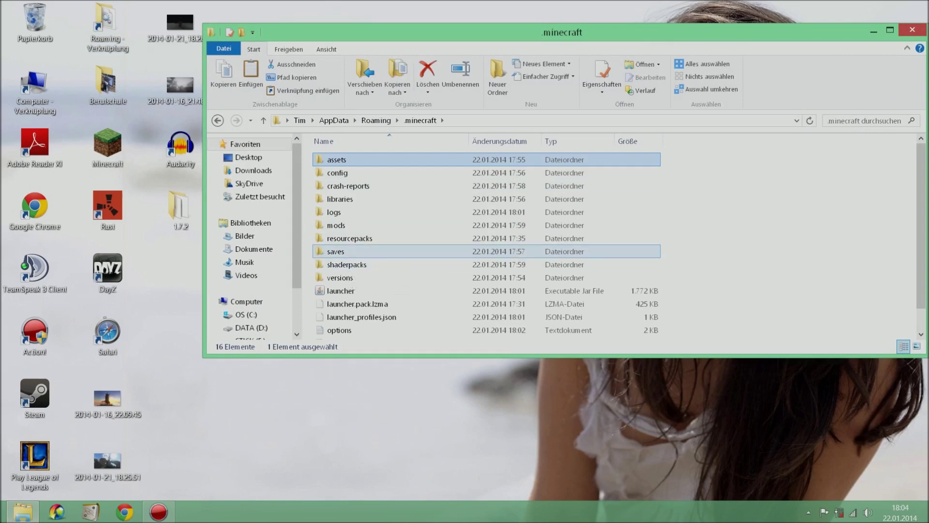
double_click(349, 238)
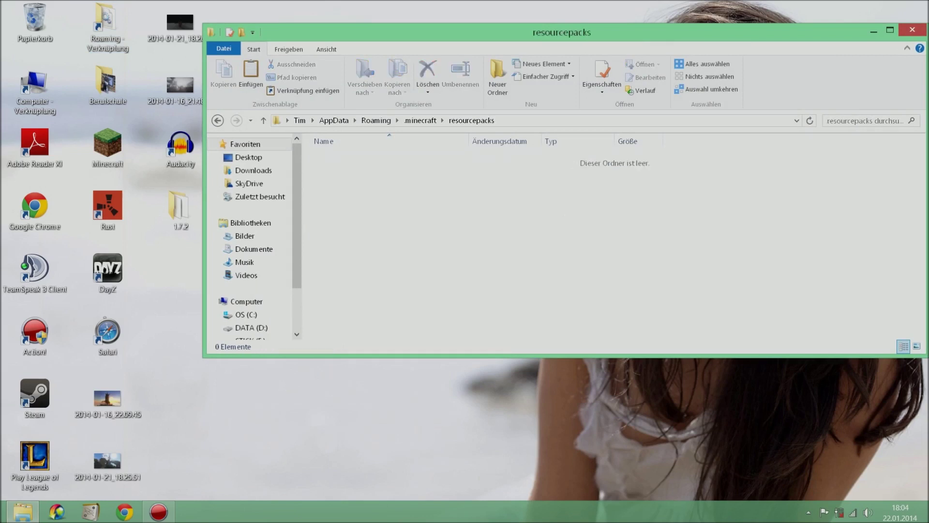
key(ctrl+v)
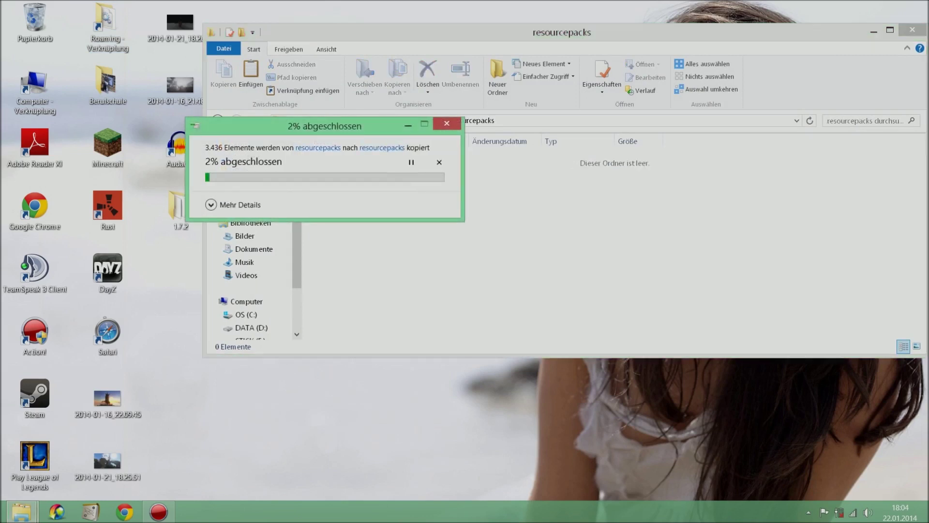
Step: Launch Minecraft with the Forge profile and load the existing singleplayer world
double_click(108, 143)
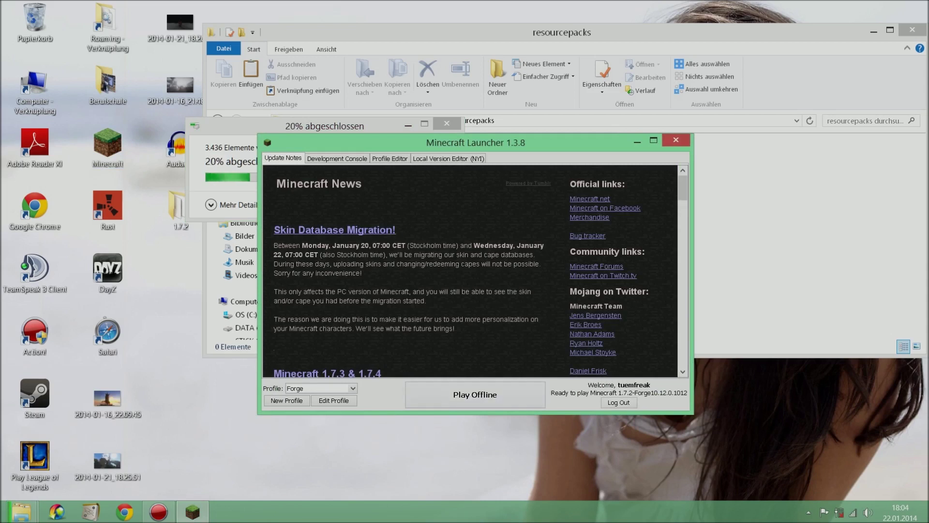
click(475, 394)
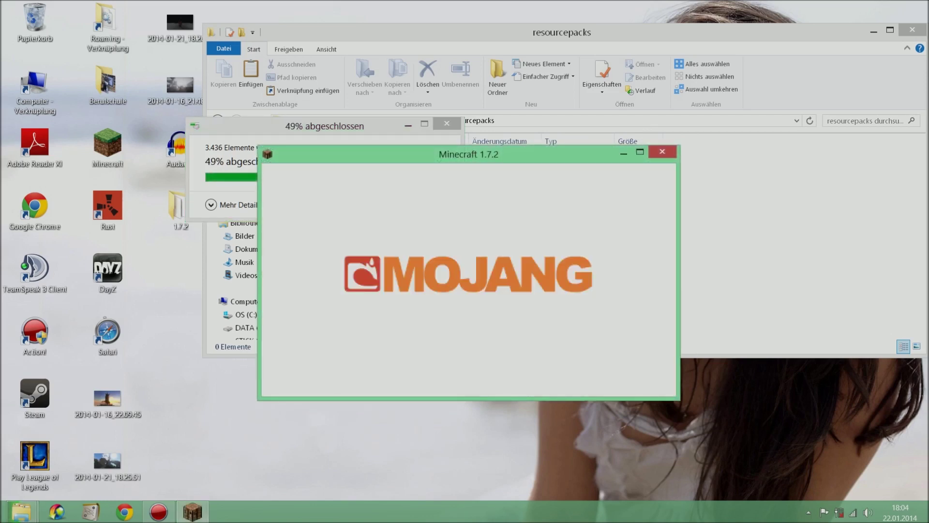
click(468, 277)
click(468, 271)
click(468, 271)
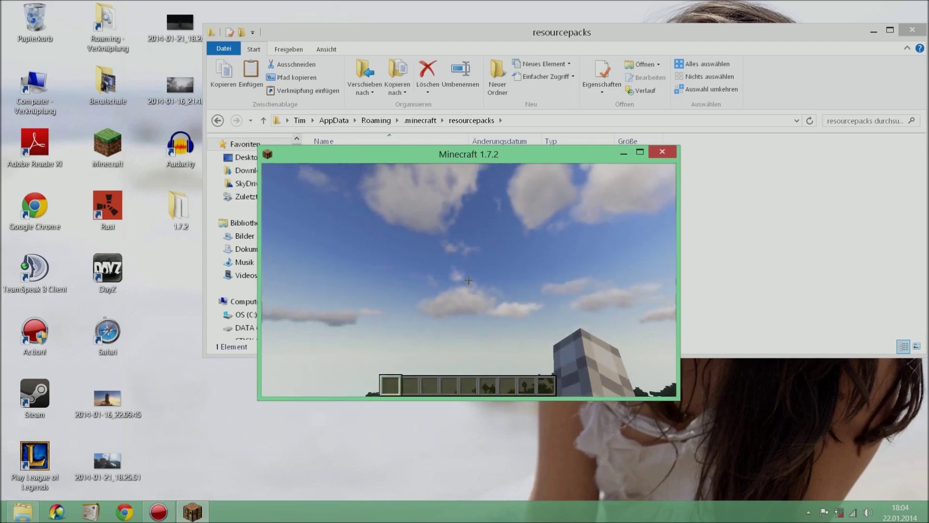
Step: Close the resourcepacks folder window, maximize the game, and select the John Smith resource pack in the game options
key(Escape)
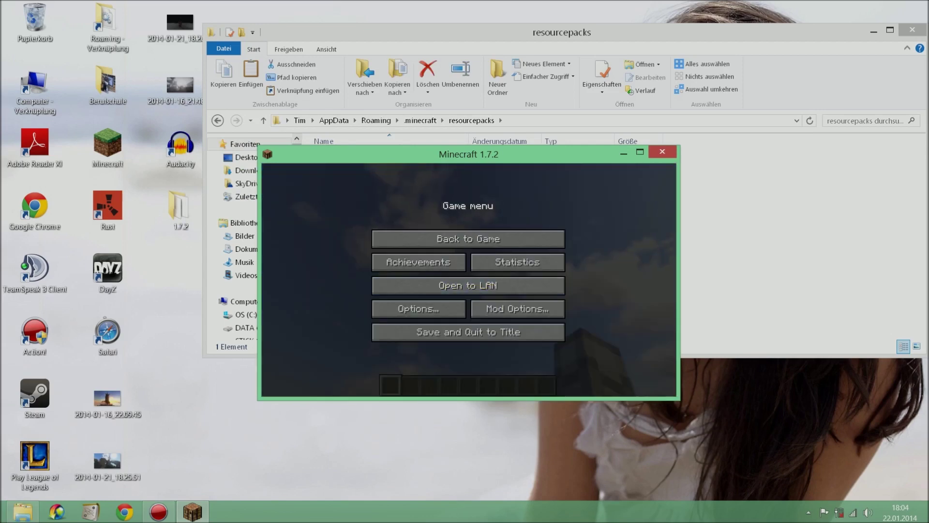
click(912, 30)
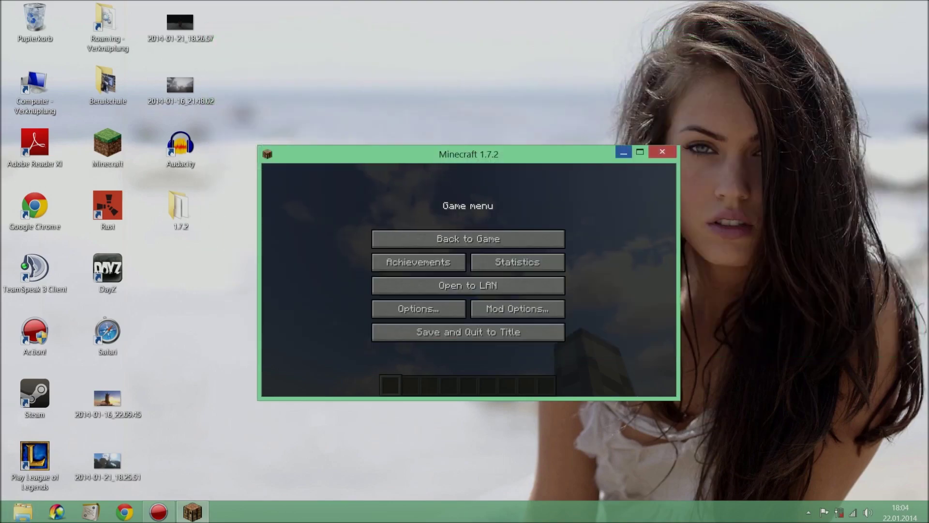
click(640, 152)
click(366, 308)
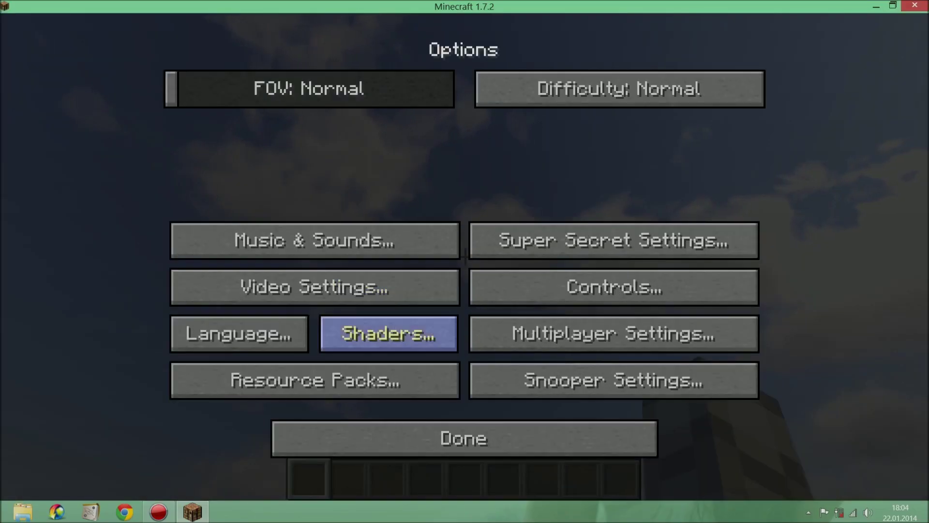
click(291, 380)
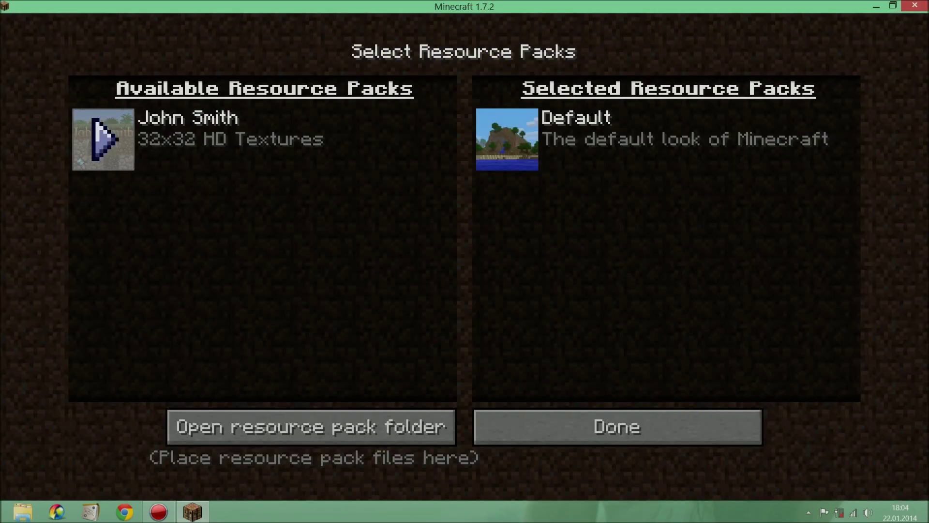
click(103, 139)
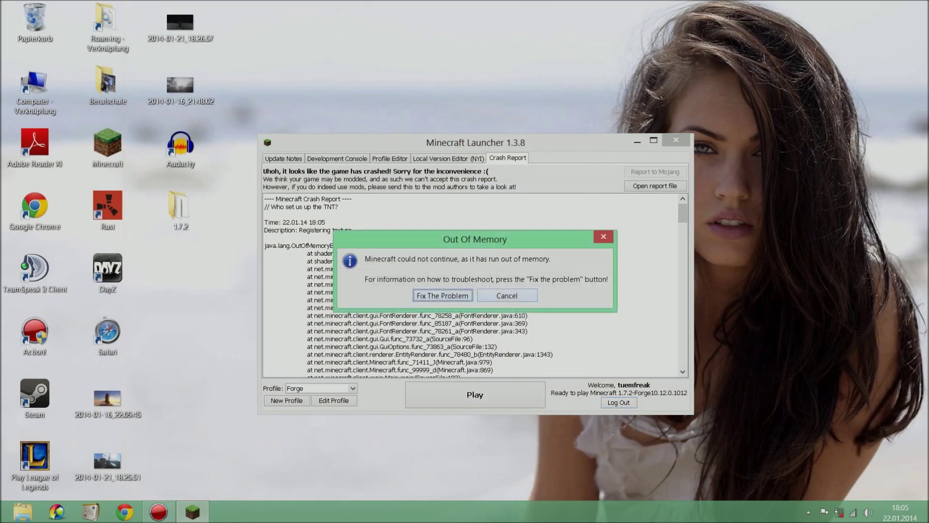
Step: Dismiss the out-of-memory dialog, relaunch the game with the Forge profile, and open the resource pack selection
click(507, 296)
click(475, 394)
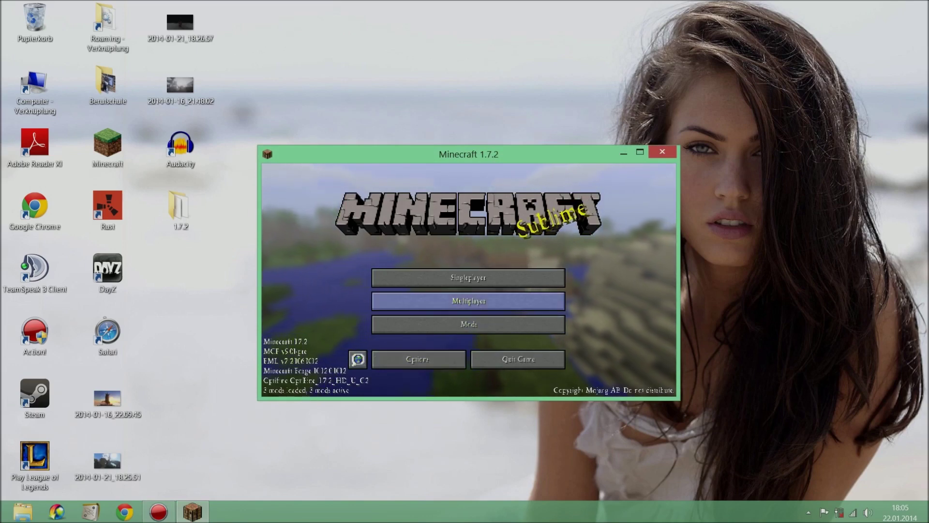
click(417, 359)
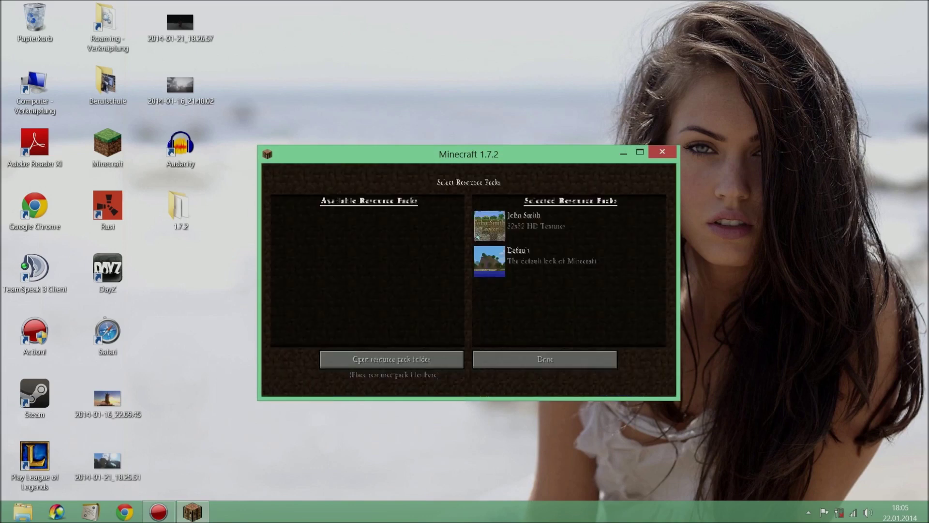
mouse_move(489, 226)
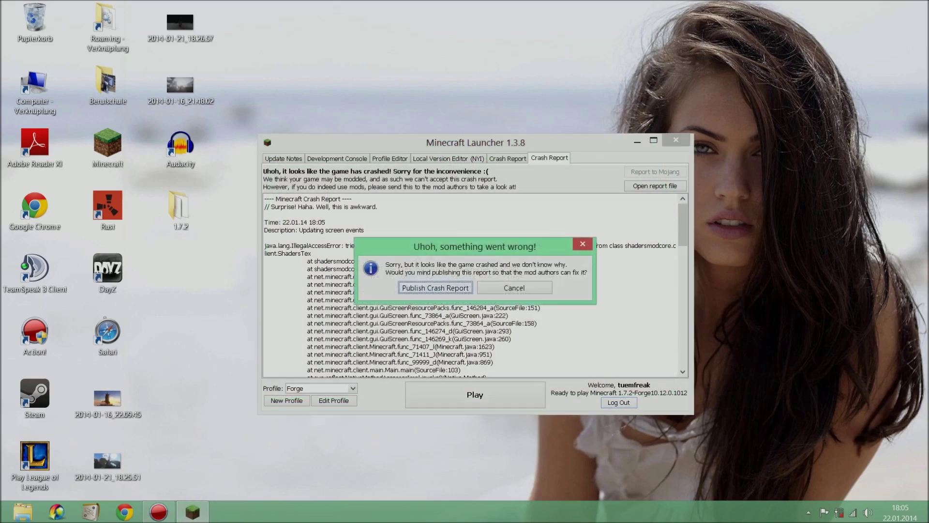
Step: Decline publishing the crash report, relaunch Minecraft with the Forge profile, and load the singleplayer world
click(514, 287)
click(474, 394)
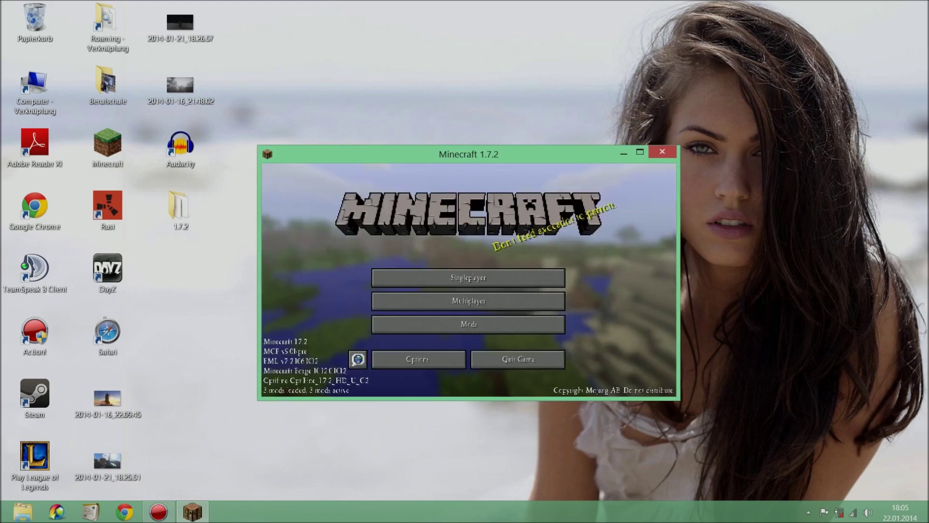
click(468, 277)
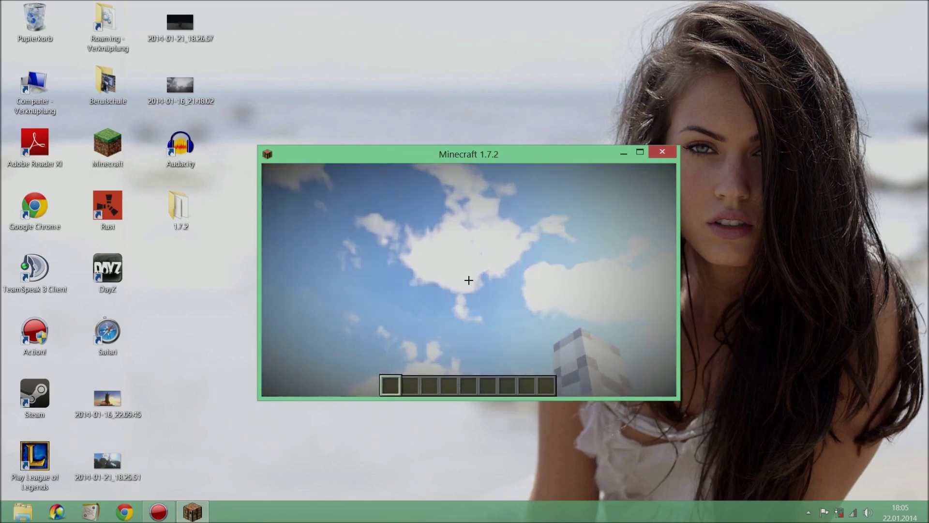
Step: Move through the forest and above the trees to examine the world with the resource pack and shaders
key(shift)
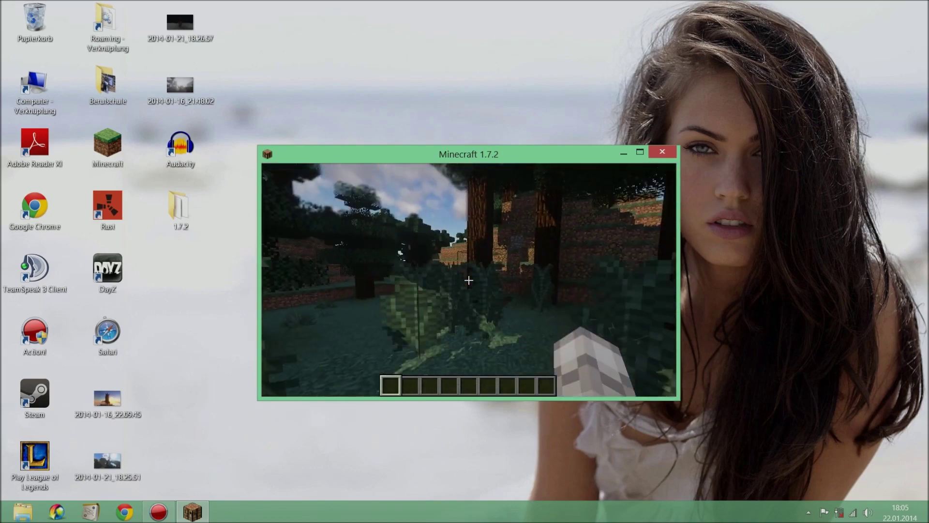
scroll(469, 280, down, 2)
key(w)
key(w)
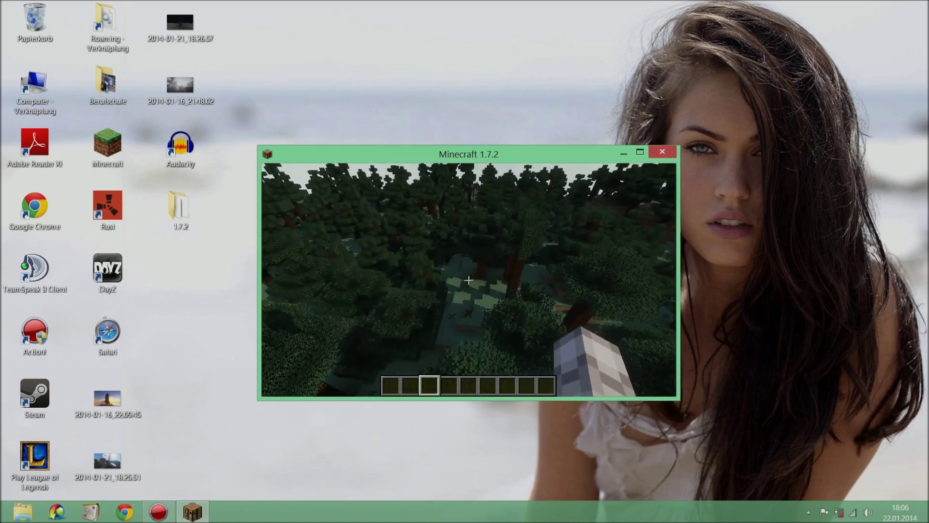
Step: Look at the game options in a maximized window, and save and quit the world to the title screen
key(Escape)
click(418, 308)
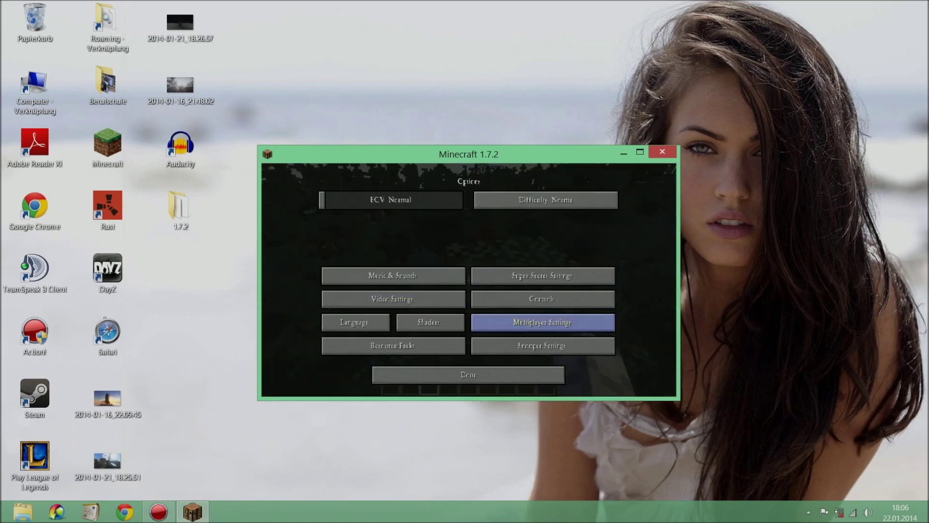
click(640, 152)
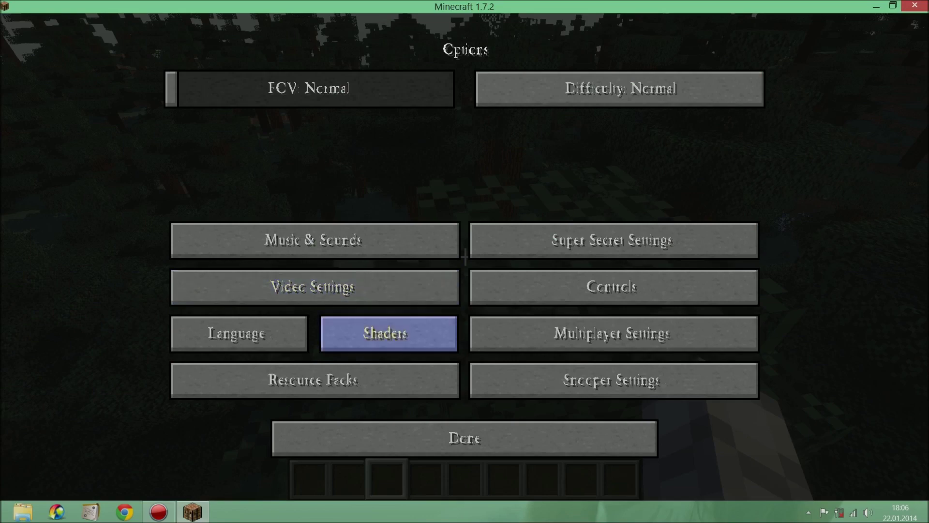
key(Escape)
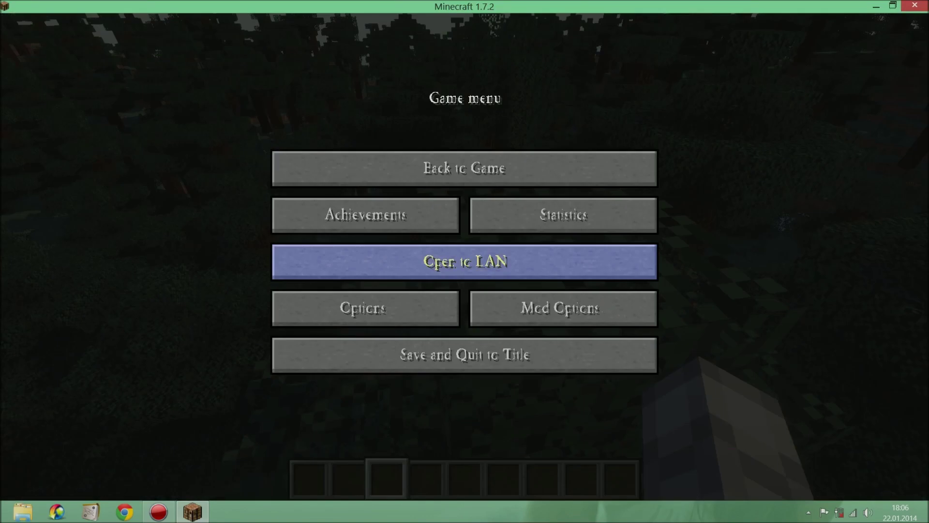
click(465, 354)
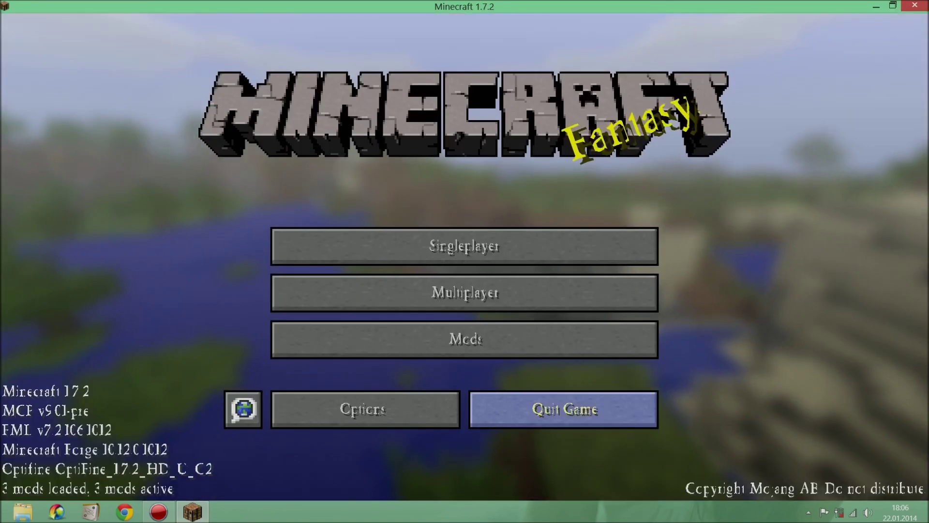